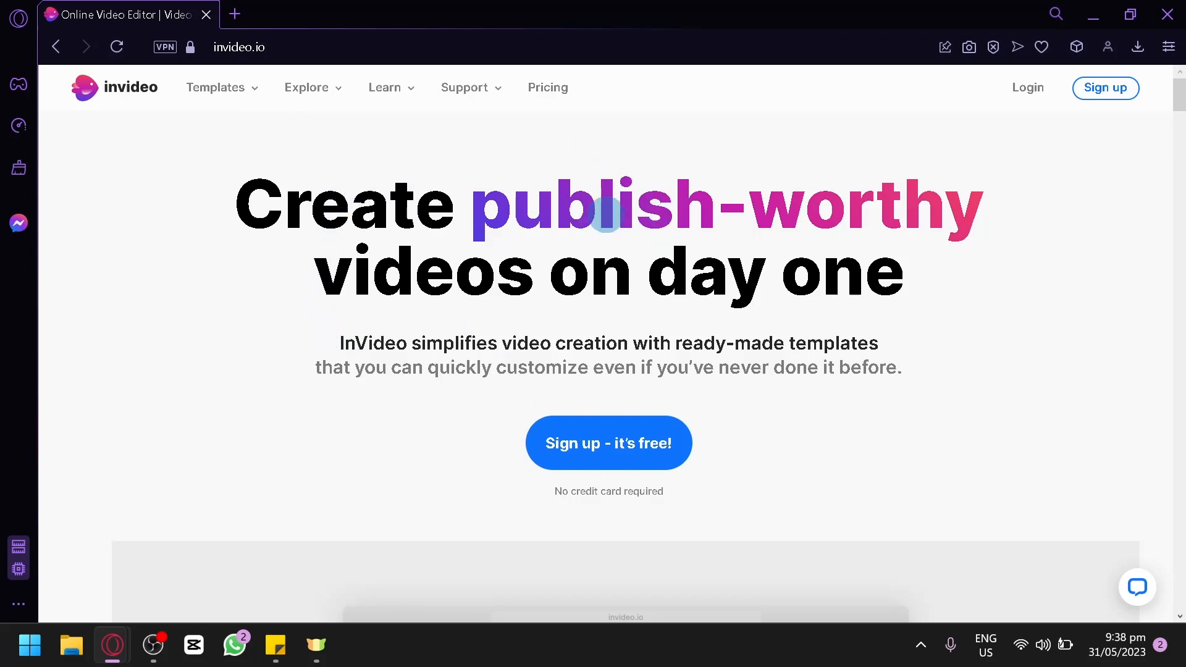
- Sign up for a free account, choosing YouTuber/Influencer as the role and skipping the team member invitations
left_click(607, 460)
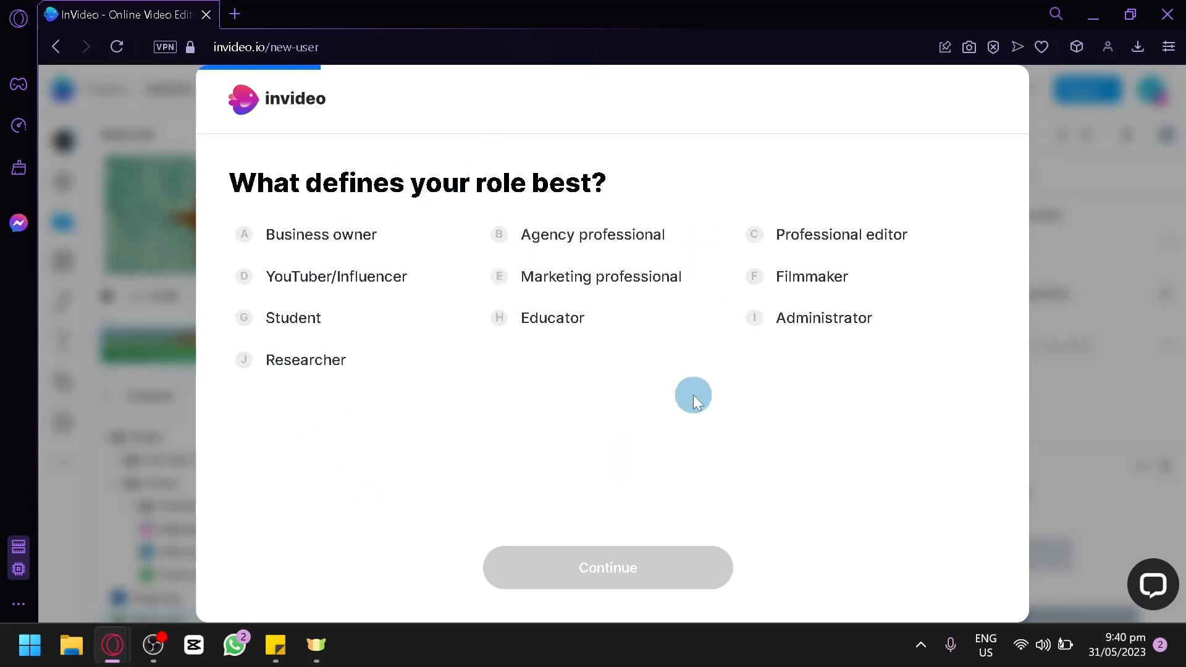
left_click(421, 291)
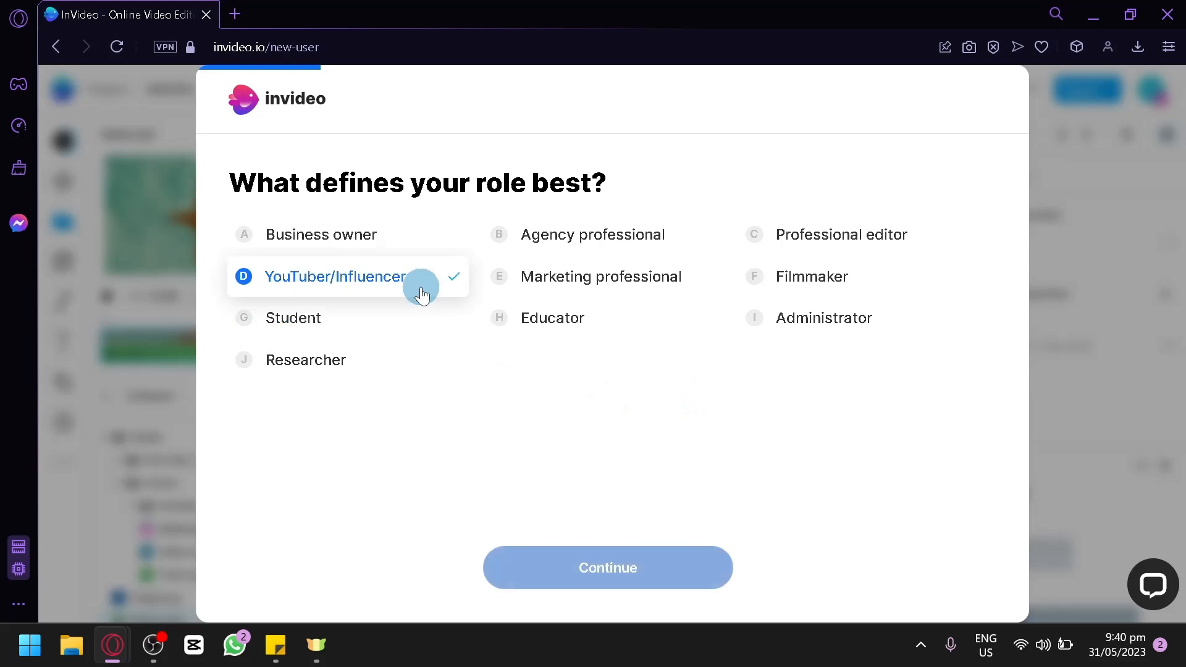
left_click(661, 570)
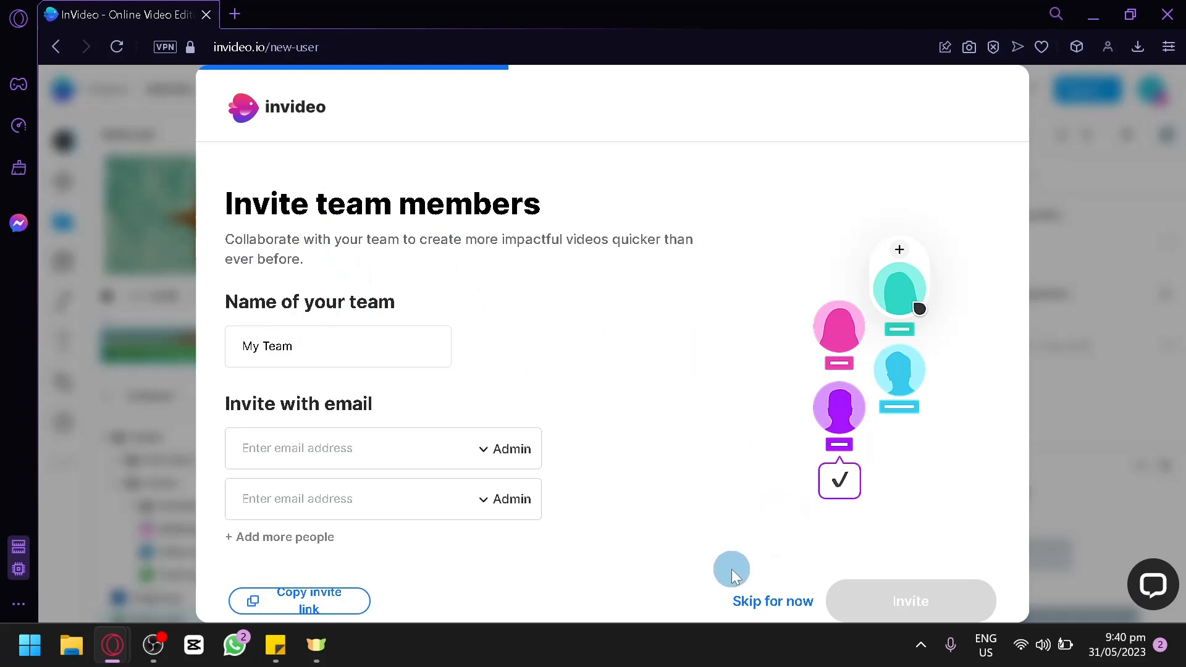
left_click(754, 597)
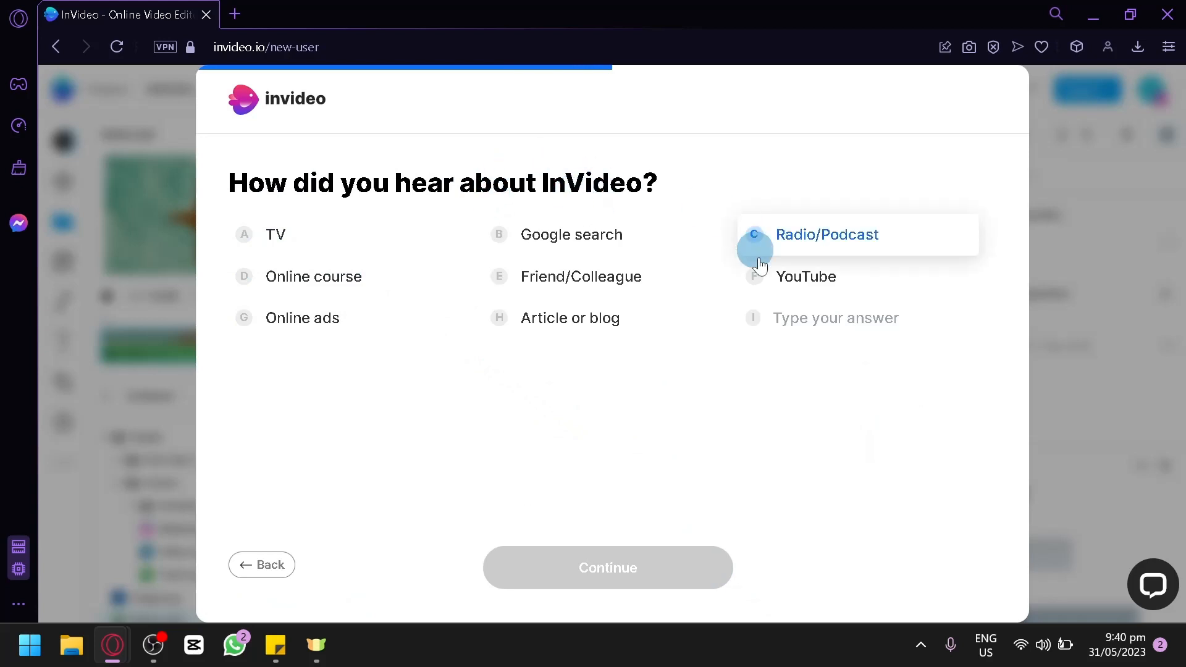
- Complete the onboarding survey with YouTube as referral source, Produce content faster as goal and YouTube videos as platform
left_click(777, 280)
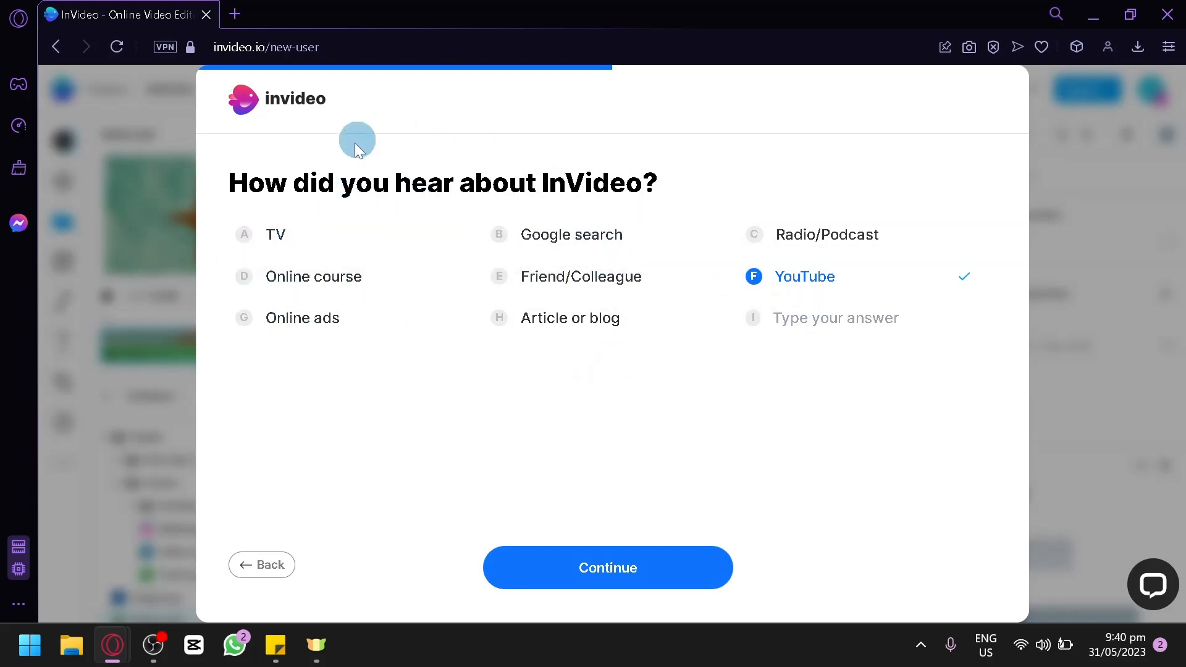
left_click(638, 575)
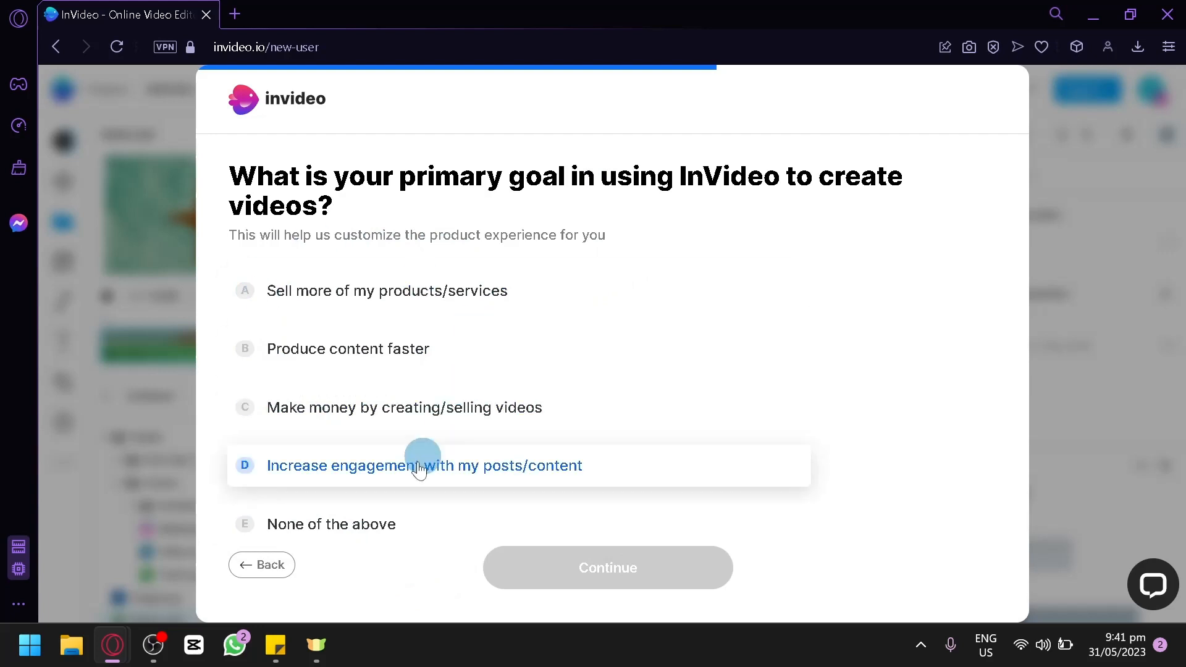
left_click(529, 350)
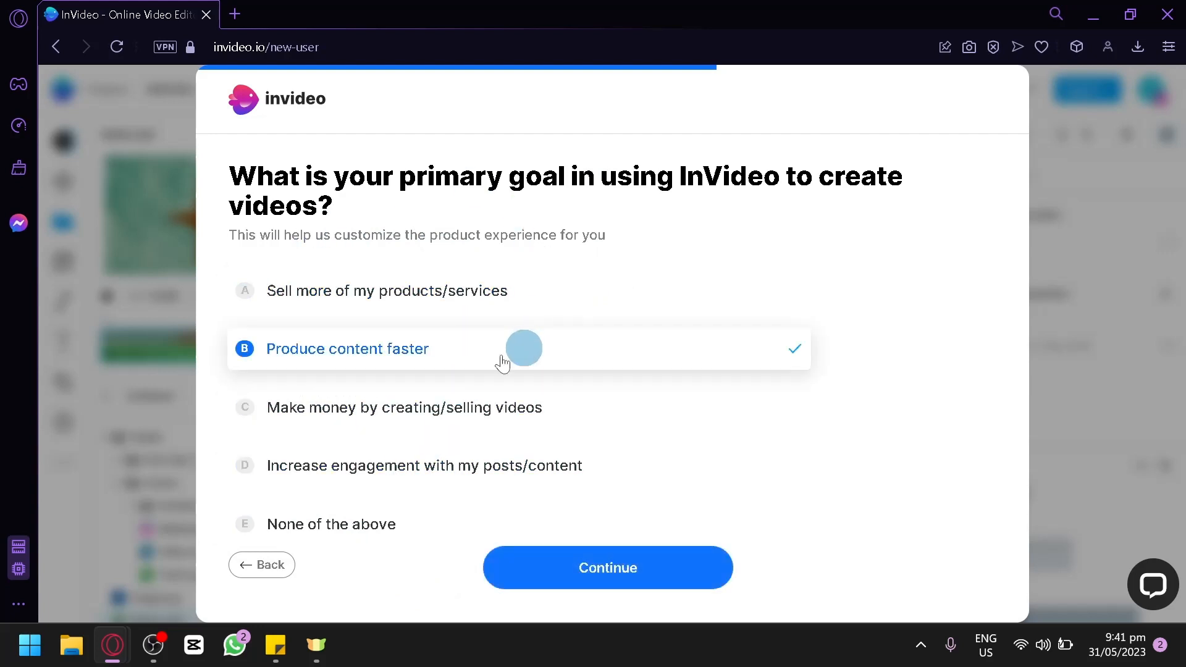
left_click(590, 572)
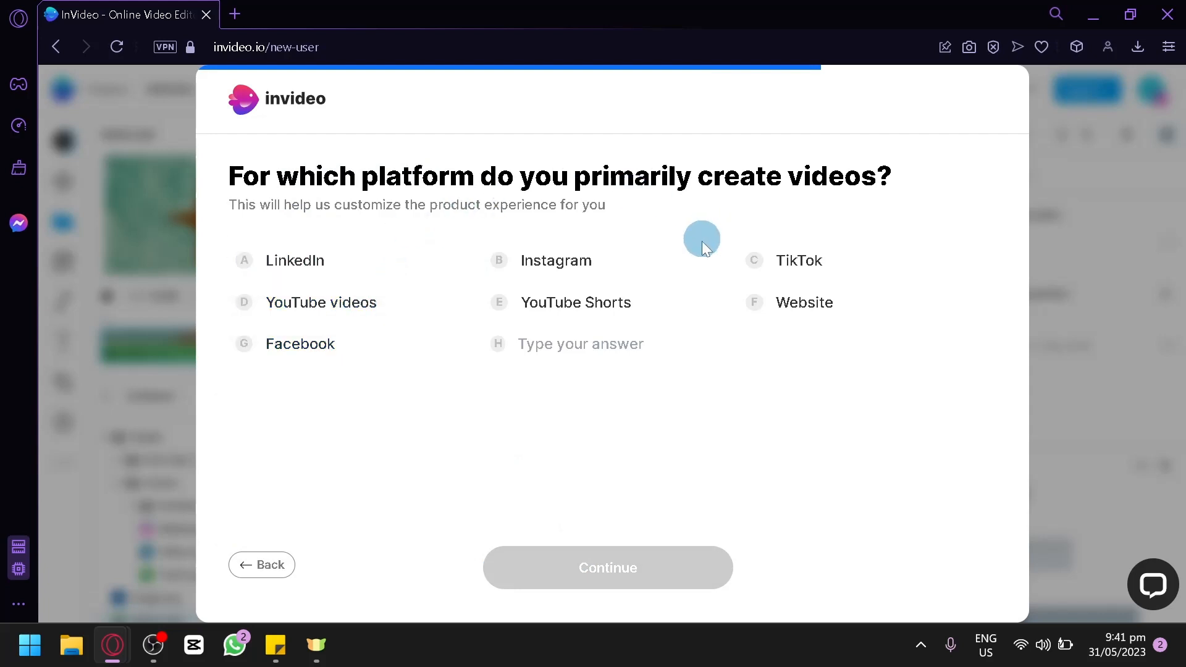
left_click(319, 306)
left_click(636, 559)
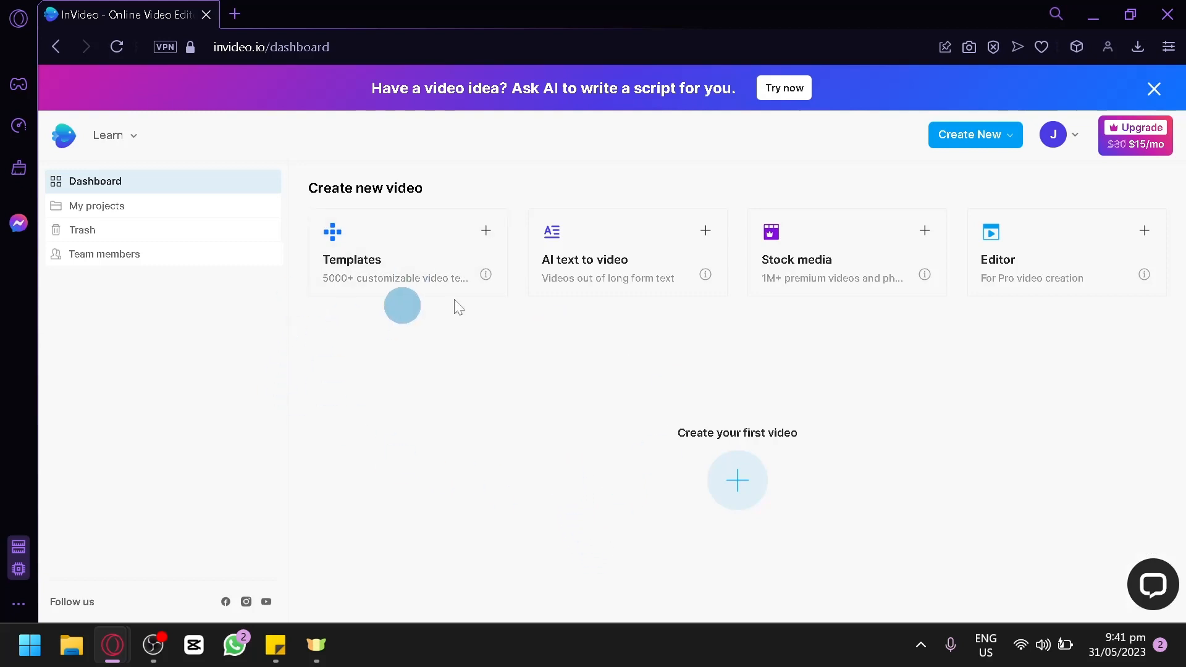
- Create a new landscape project in the Editor and dismiss the media upload prompt
mouse_move(116, 135)
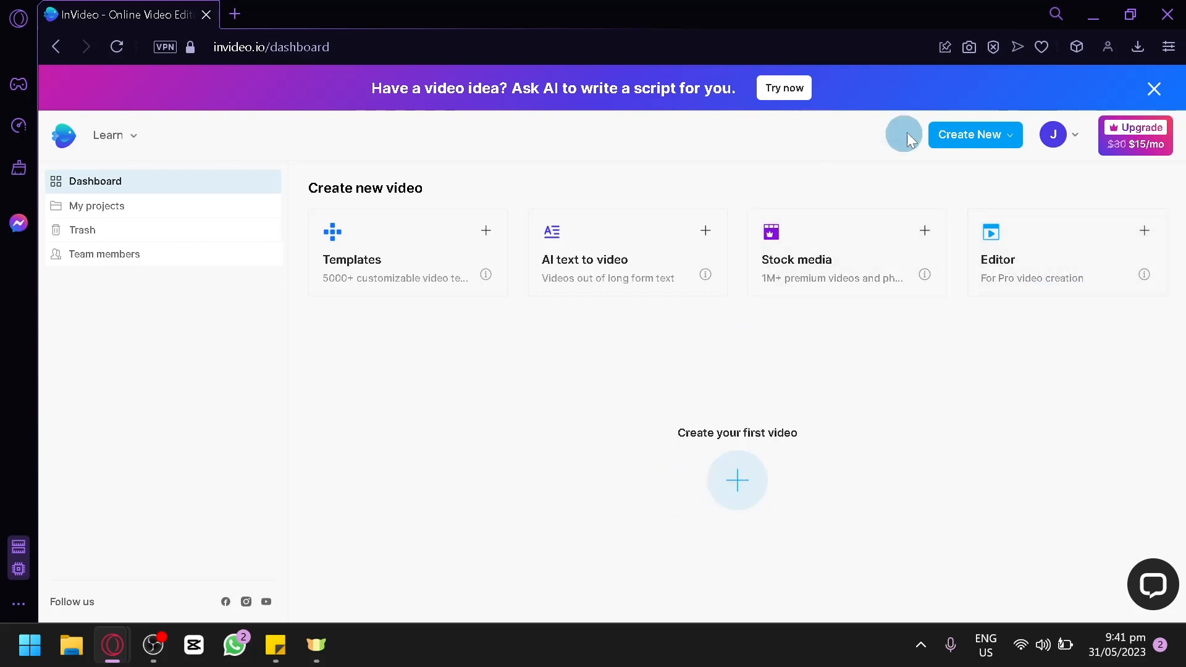
left_click(999, 147)
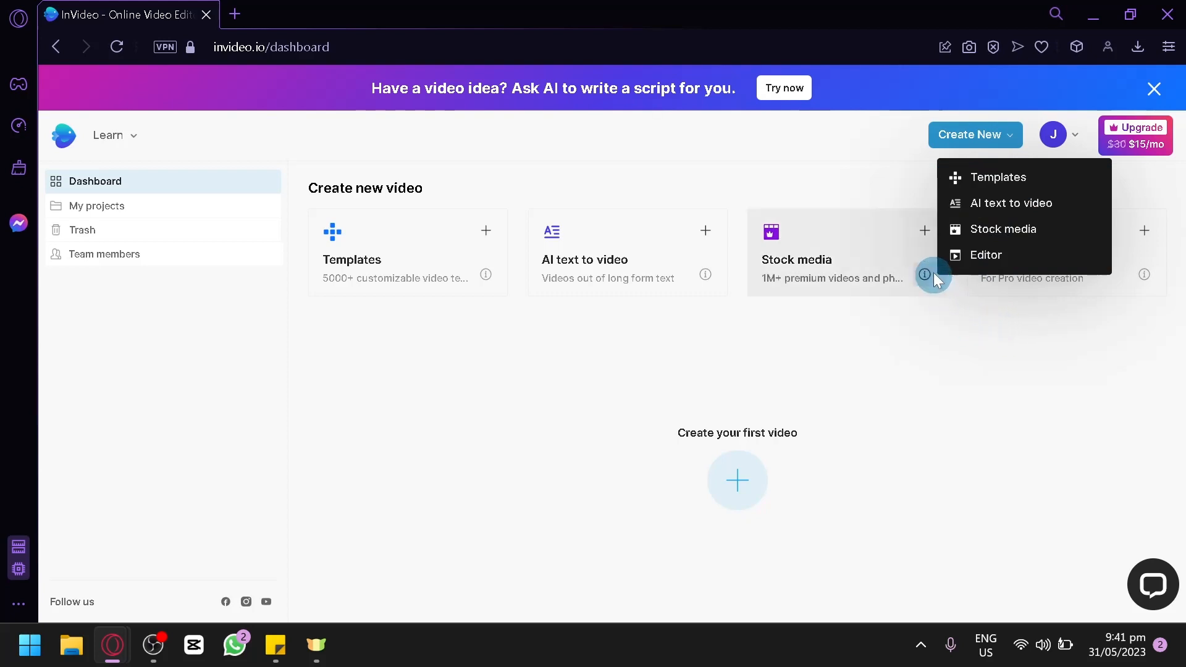
mouse_move(998, 251)
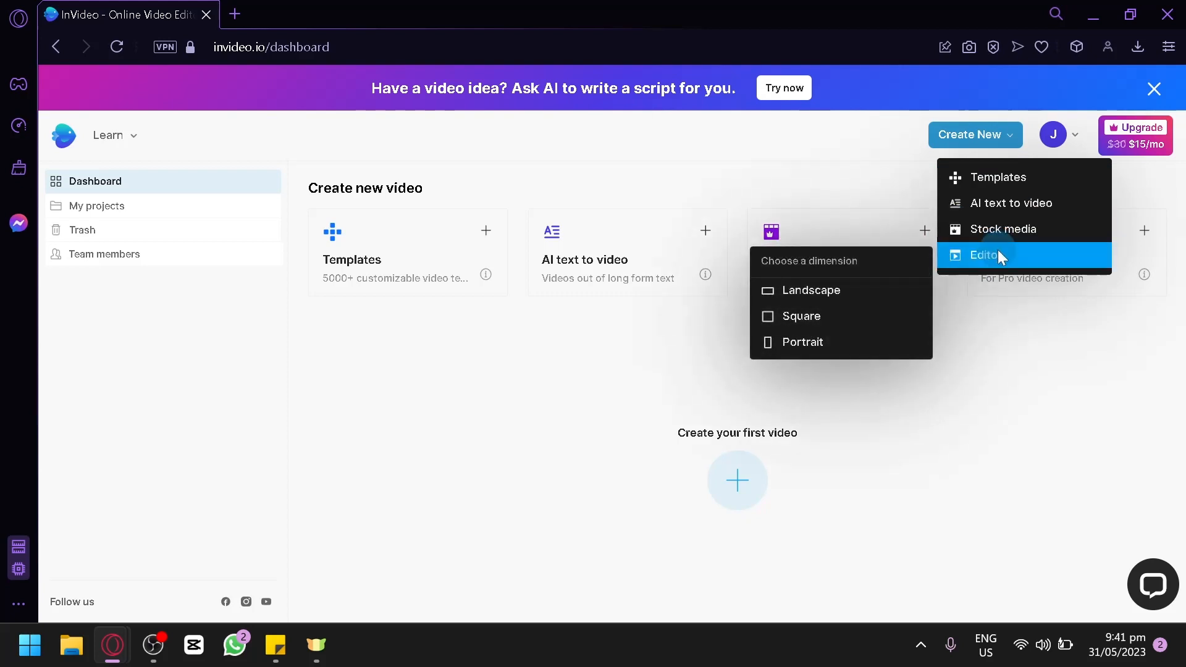
left_click(888, 291)
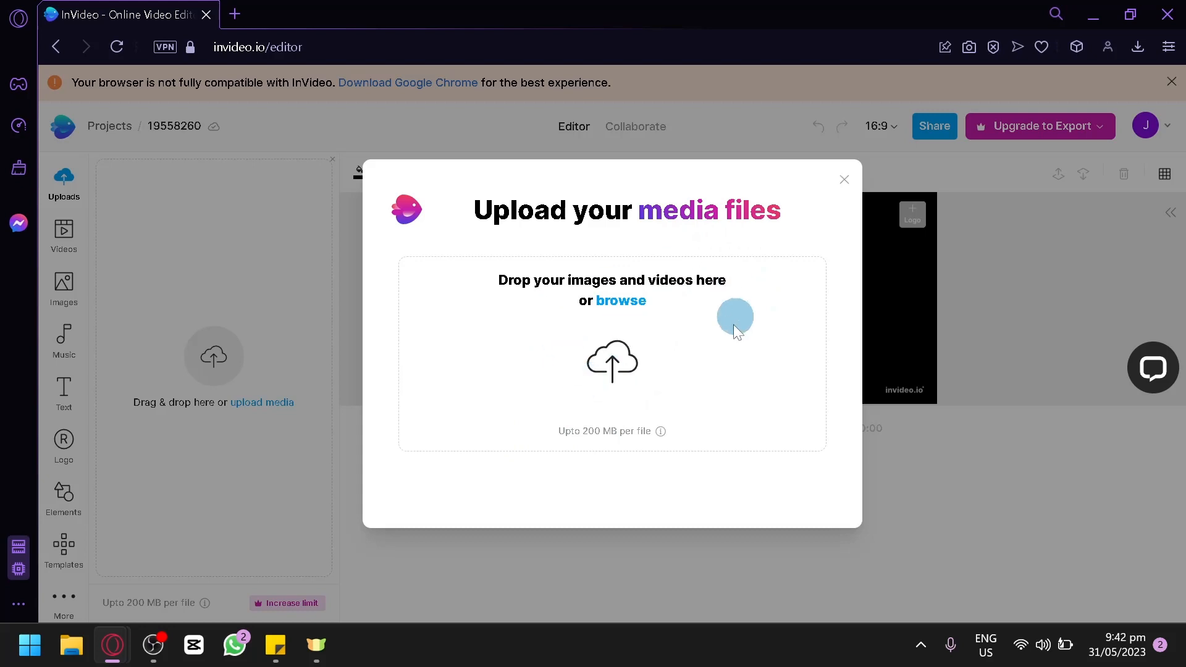
left_click(845, 180)
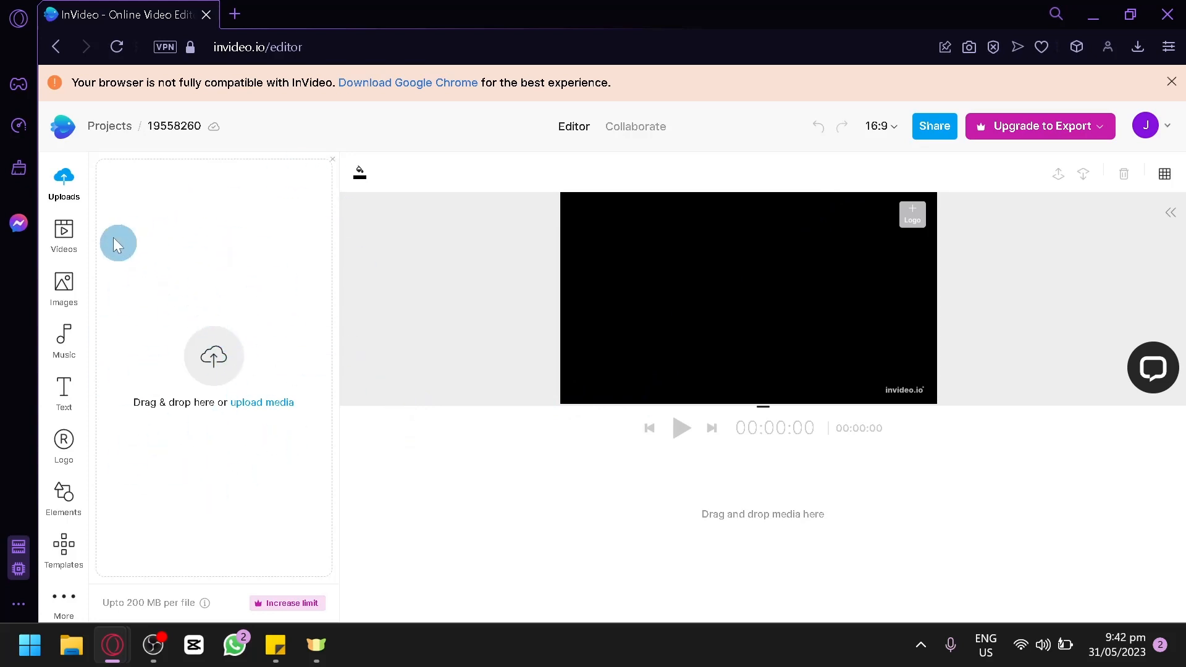
- Add the 29-second stock video of the lake to the project, trimmed to run from 00:00:00 to 00:03:29
left_click(63, 247)
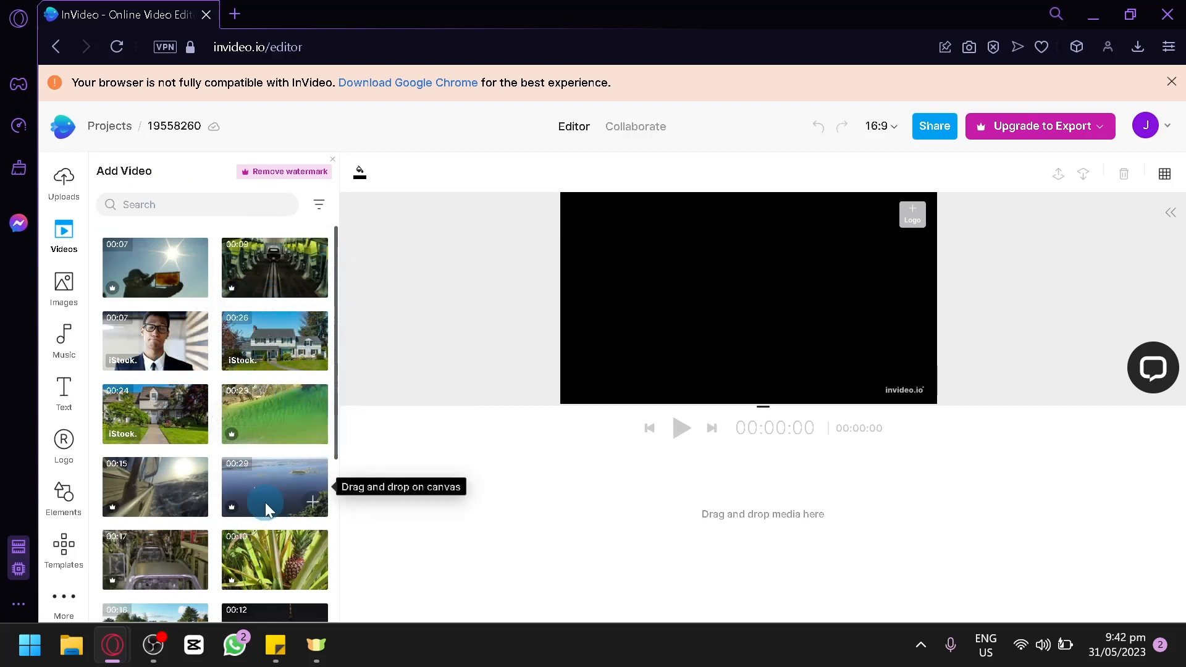
left_click(310, 500)
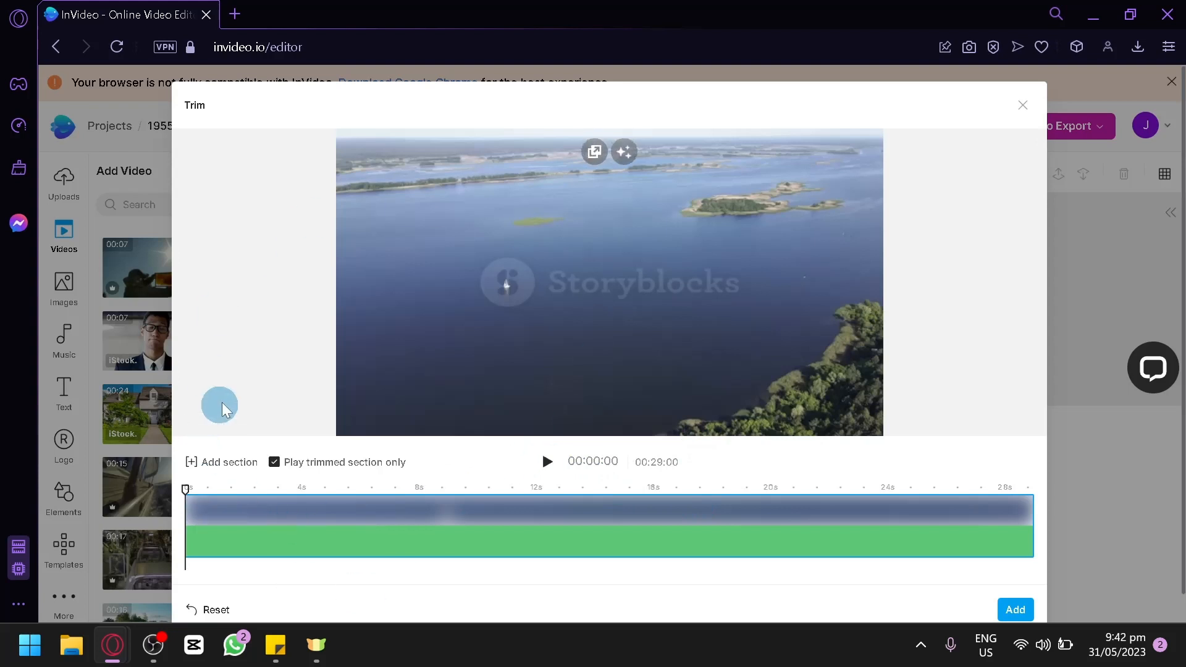
scroll(773, 502, "down", 1)
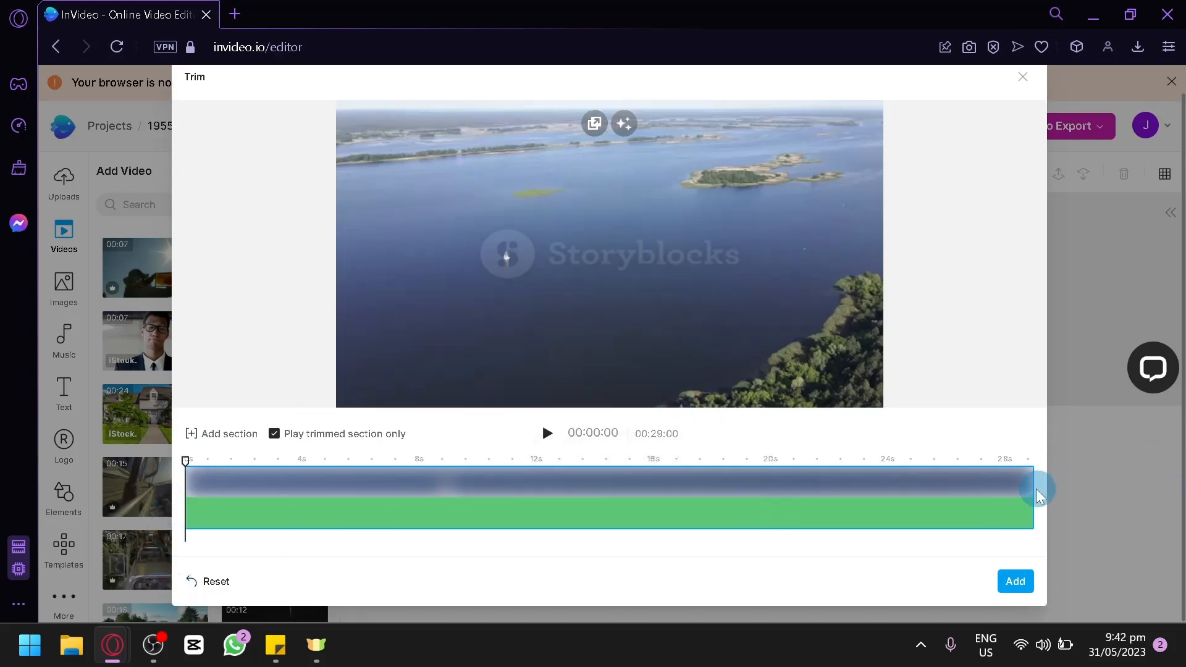
left_click_drag(1032, 488, 311, 480)
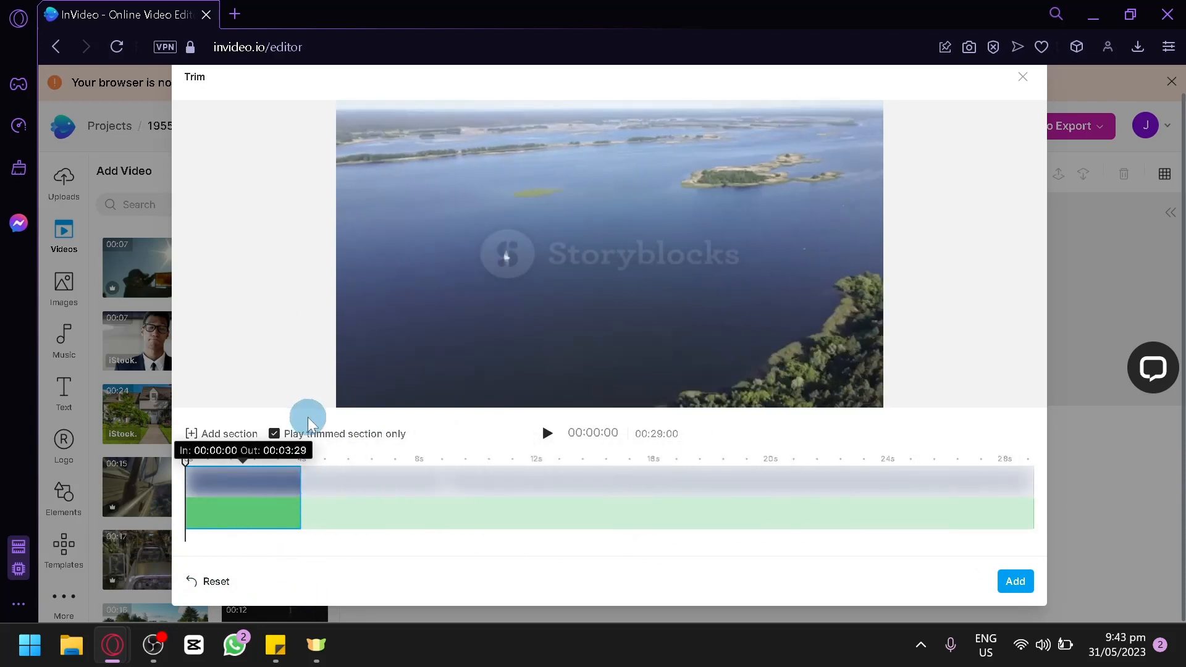
left_click(1013, 581)
left_click(790, 384)
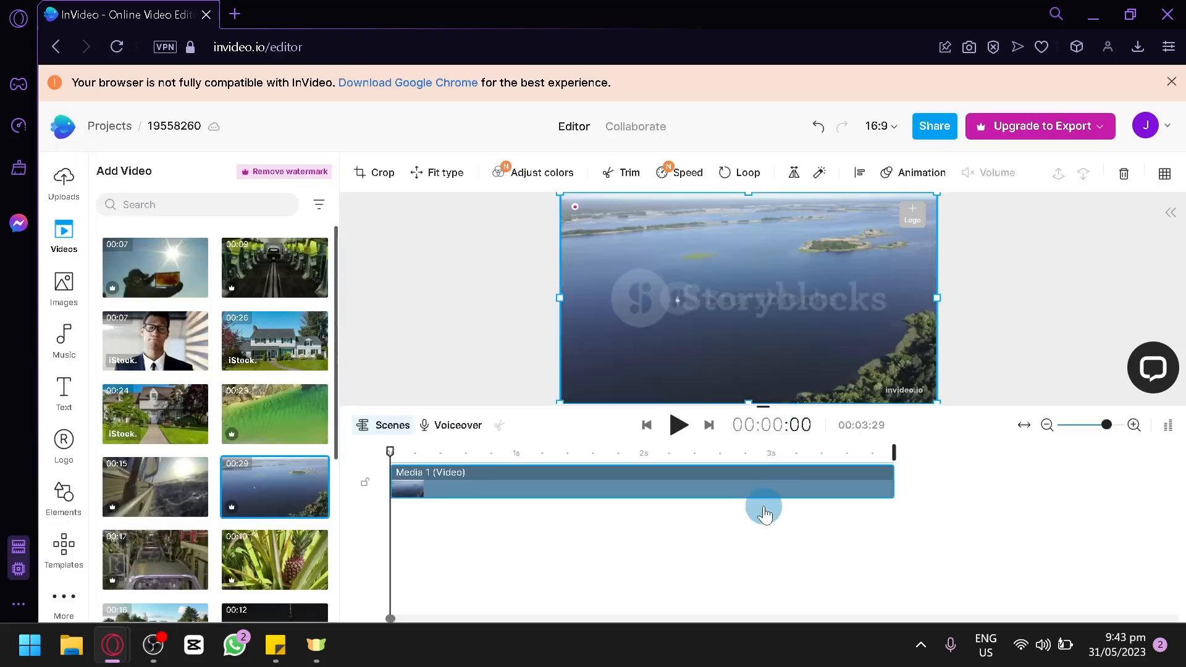
left_click(753, 350)
left_click(714, 295)
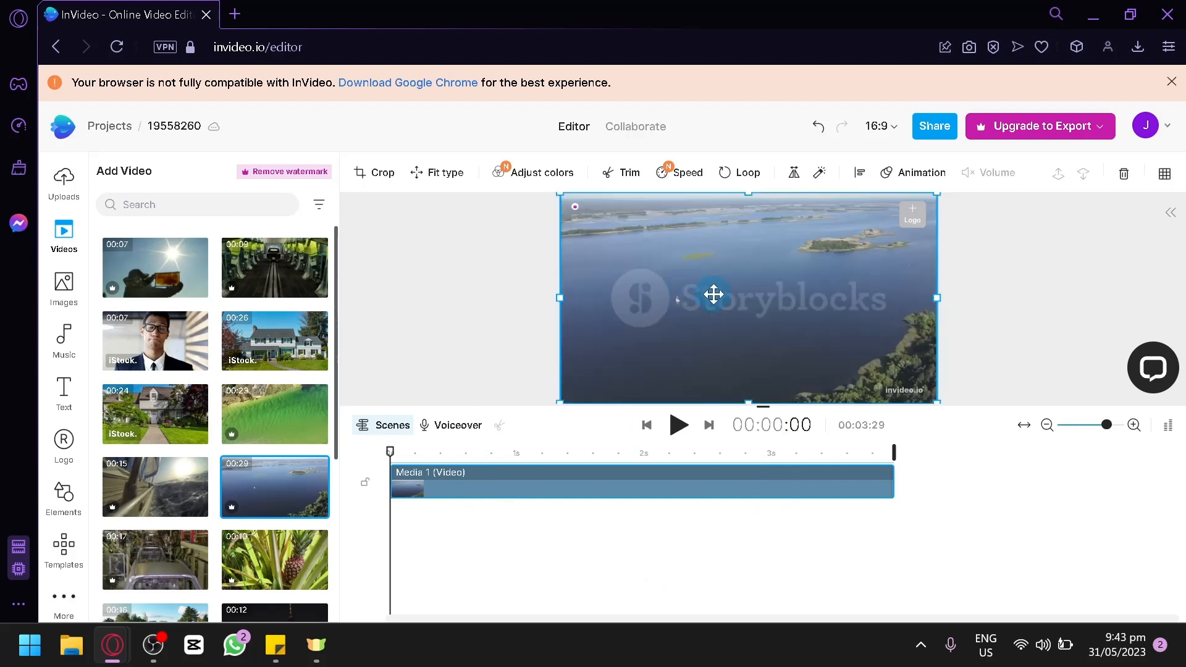
left_click(620, 498)
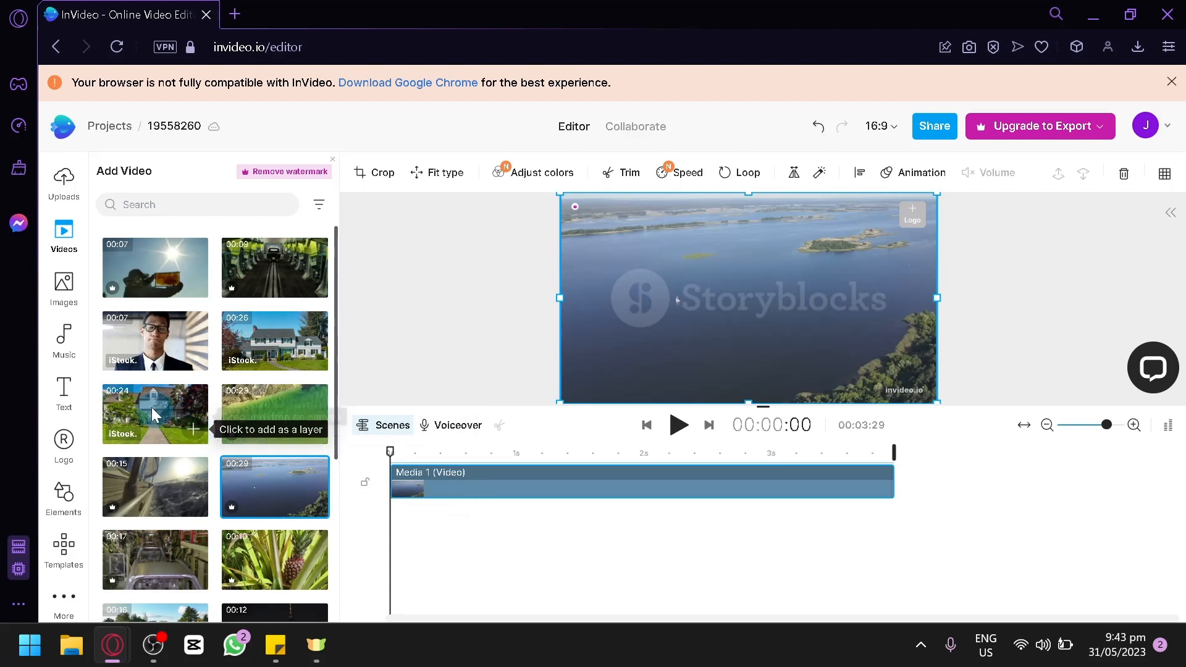
- Add the 24-second stock house video on the same timeline track, directly after the lake clip
left_click_drag(150, 406, 909, 517)
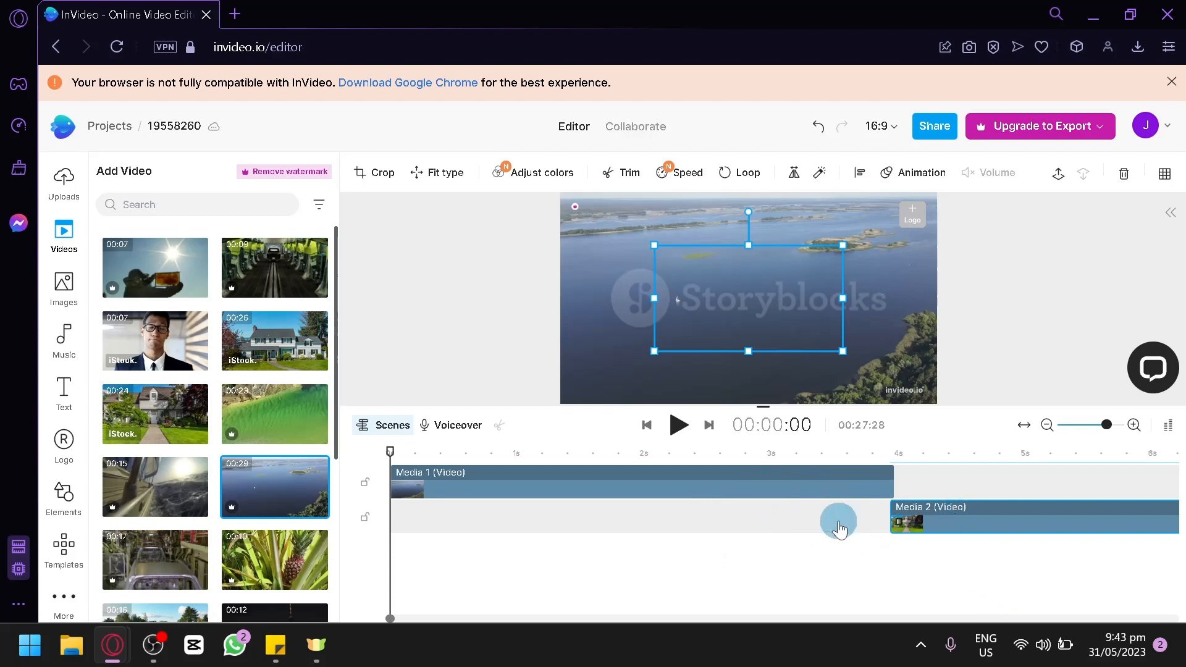
left_click(645, 560)
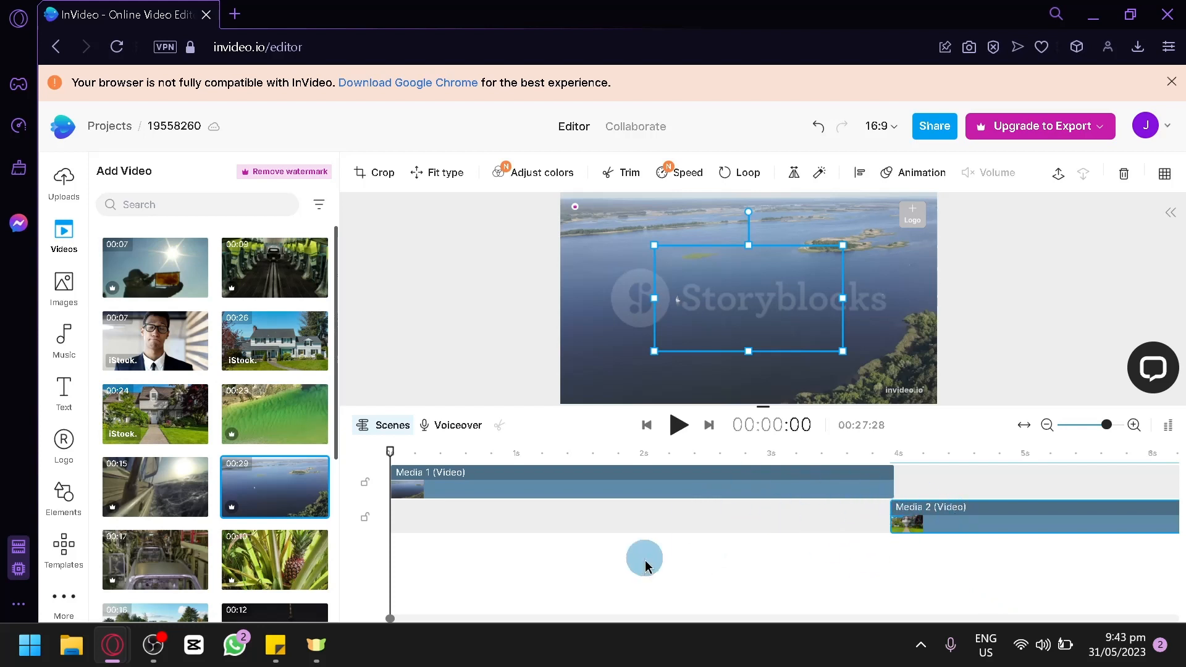
left_click_drag(1024, 527, 1017, 476)
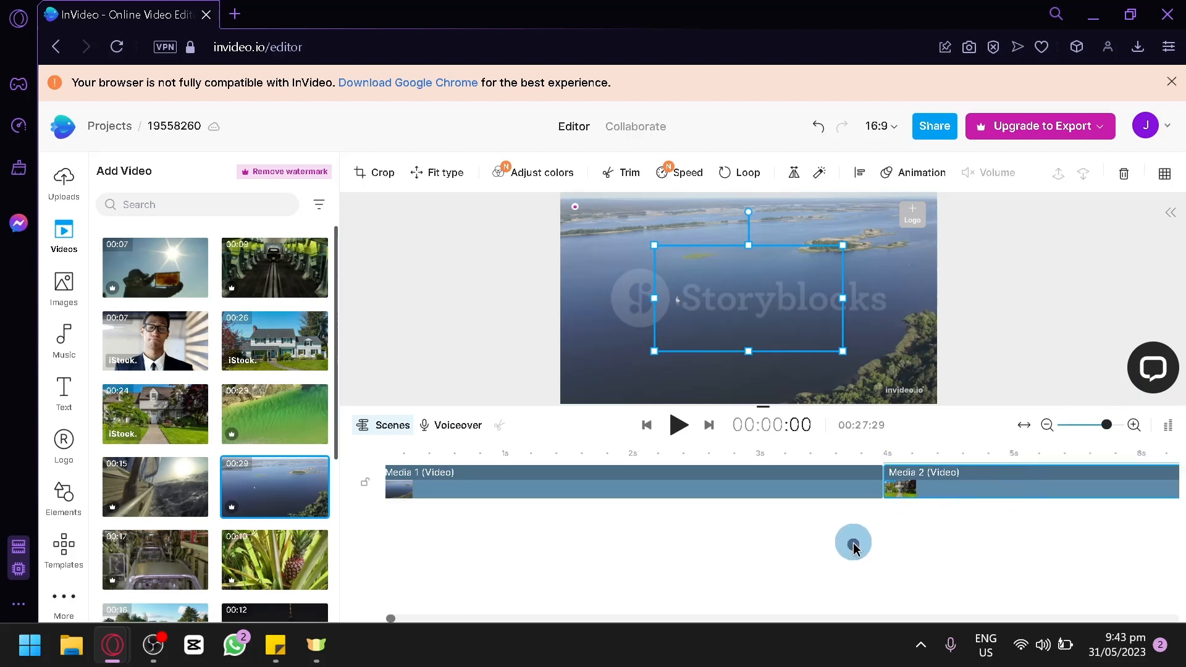
- Enlarge the house clip so that it fills the whole canvas
left_click(873, 492)
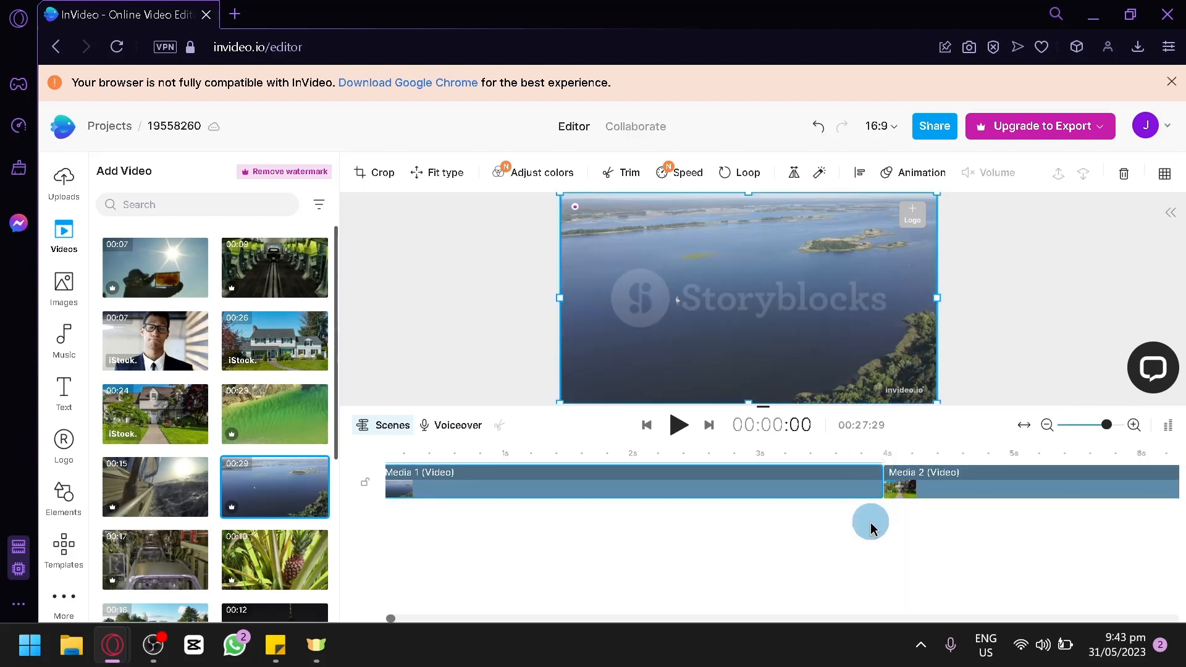
left_click_drag(862, 460, 897, 472)
left_click(717, 305)
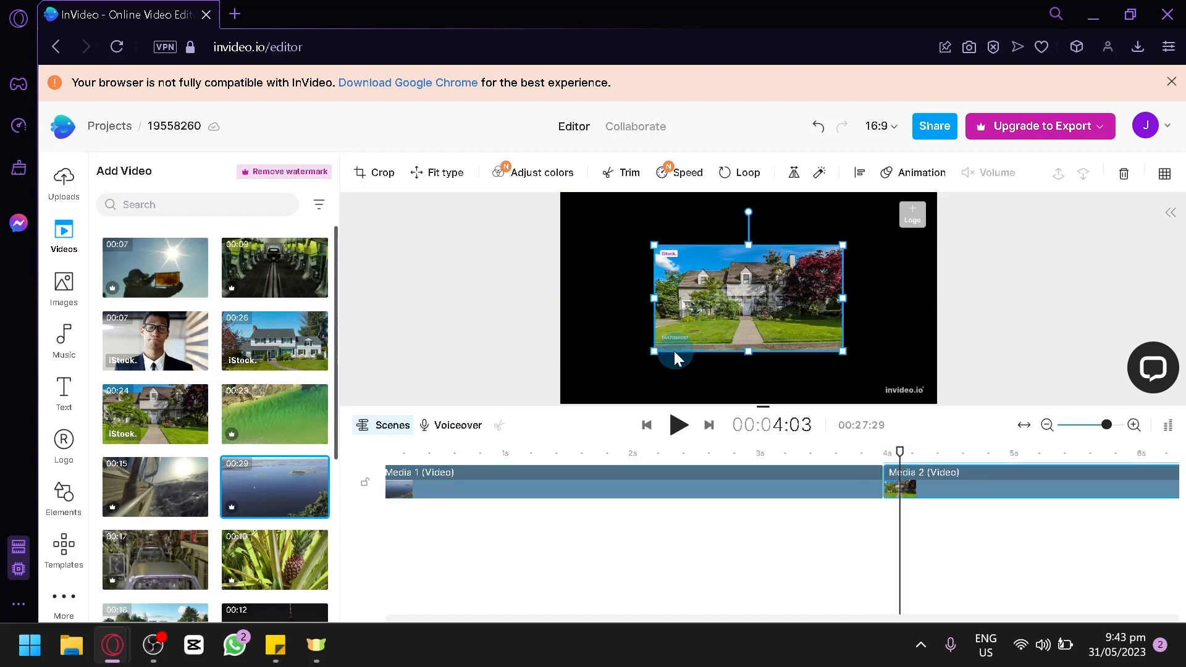
left_click_drag(656, 350, 563, 403)
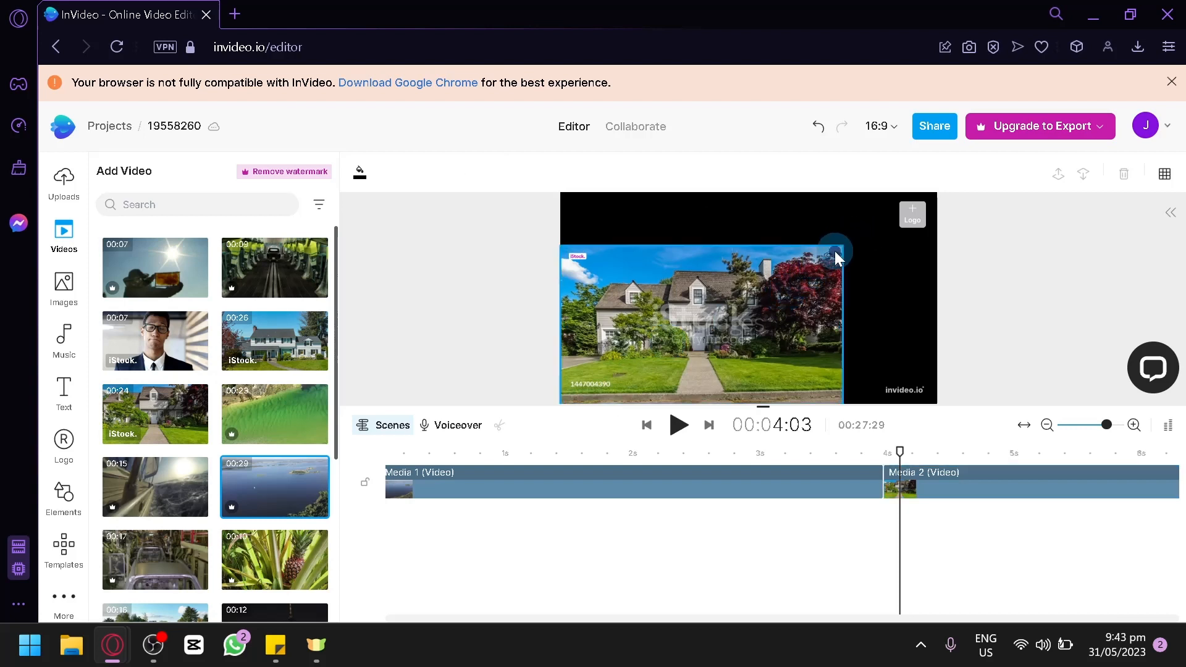
left_click_drag(842, 245, 939, 194)
left_click(1045, 286)
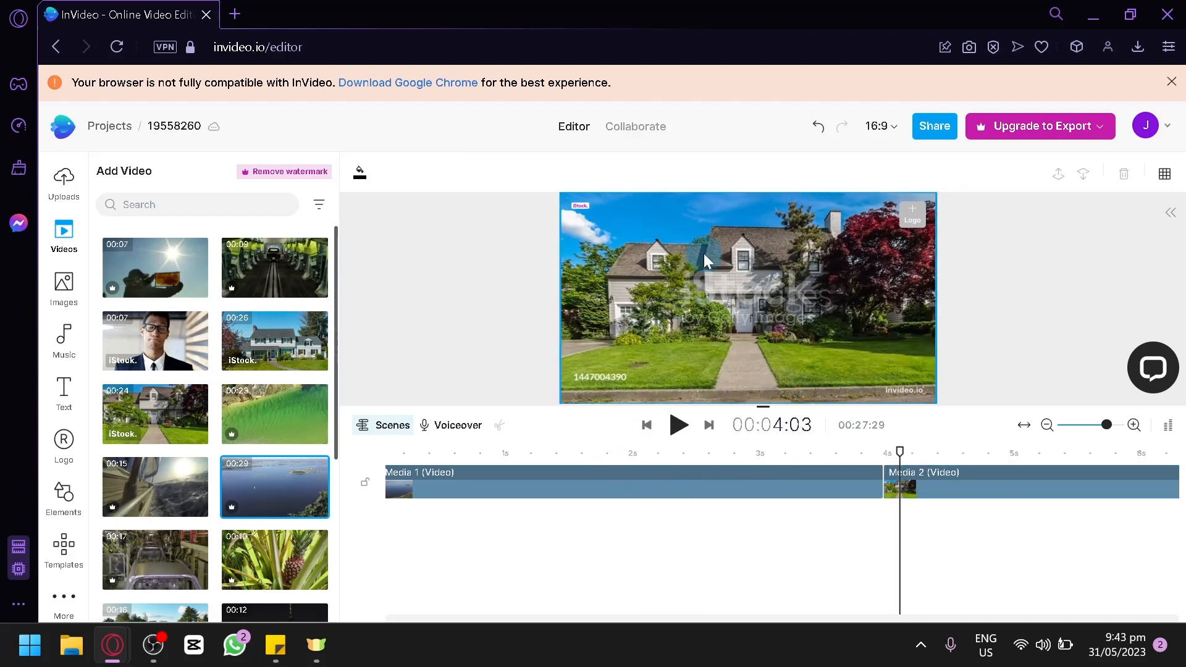
- Scrub the timeline to check the cut between the two clips, finishing at 00:00:00
left_click_drag(739, 463, 400, 457)
left_click(1037, 446)
left_click_drag(1038, 446, 882, 489)
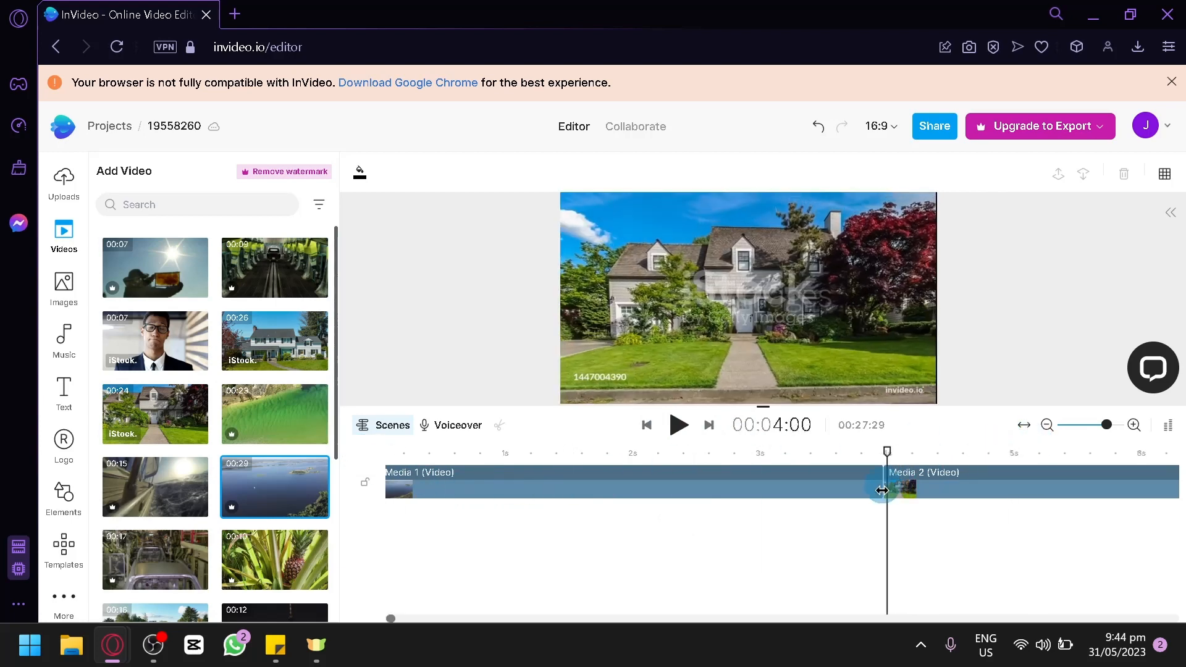
left_click_drag(903, 499, 300, 604)
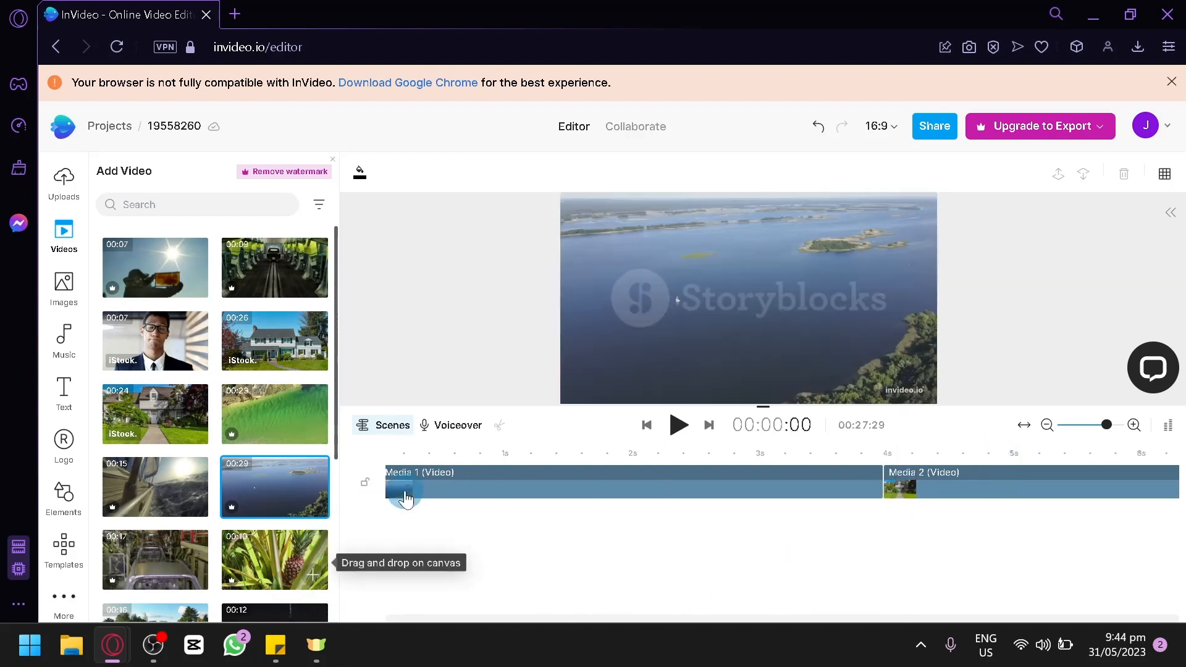
- Look through the stock images, uploads, music genres and text options available for the video
left_click(67, 284)
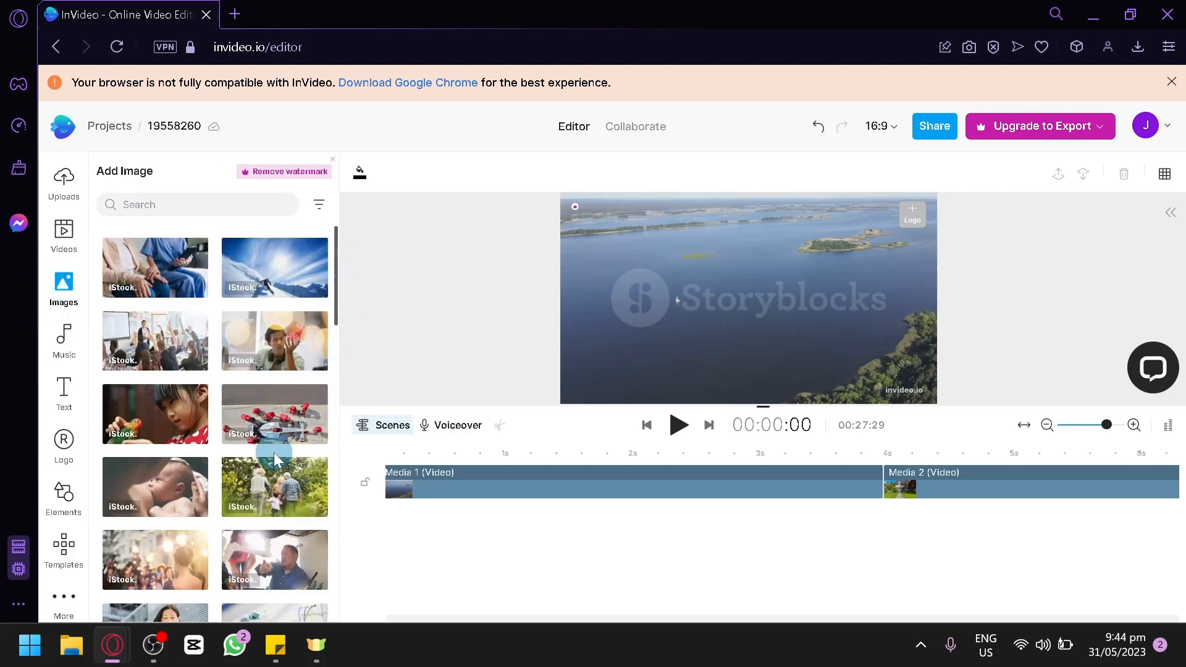
left_click(69, 193)
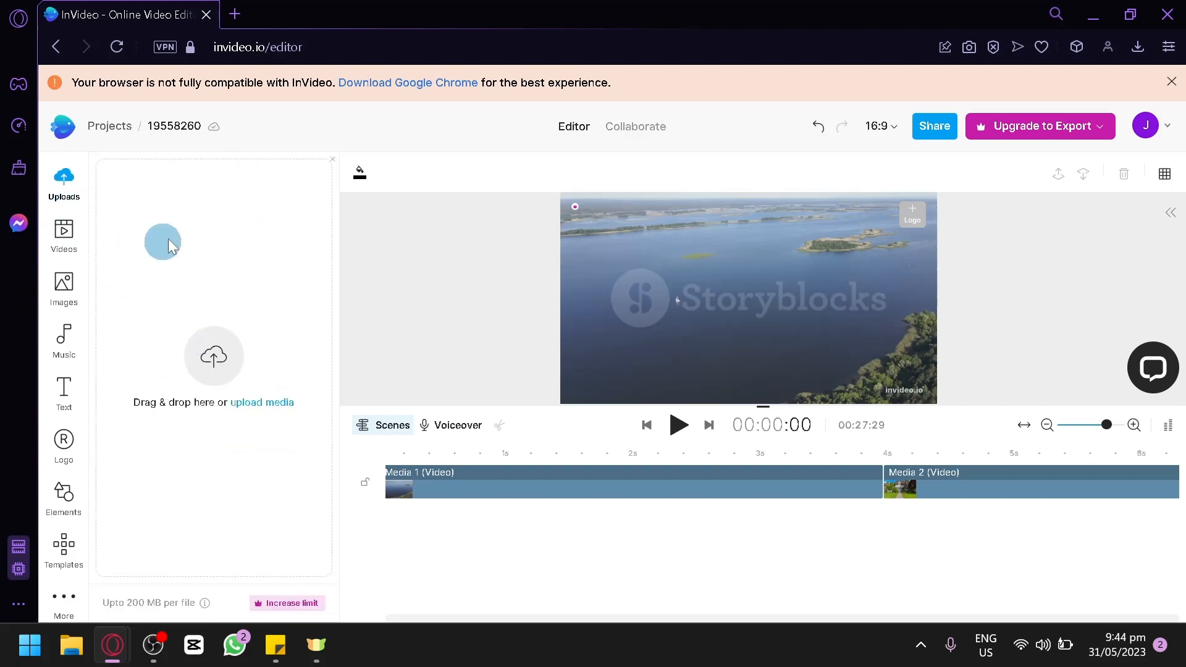
left_click(67, 344)
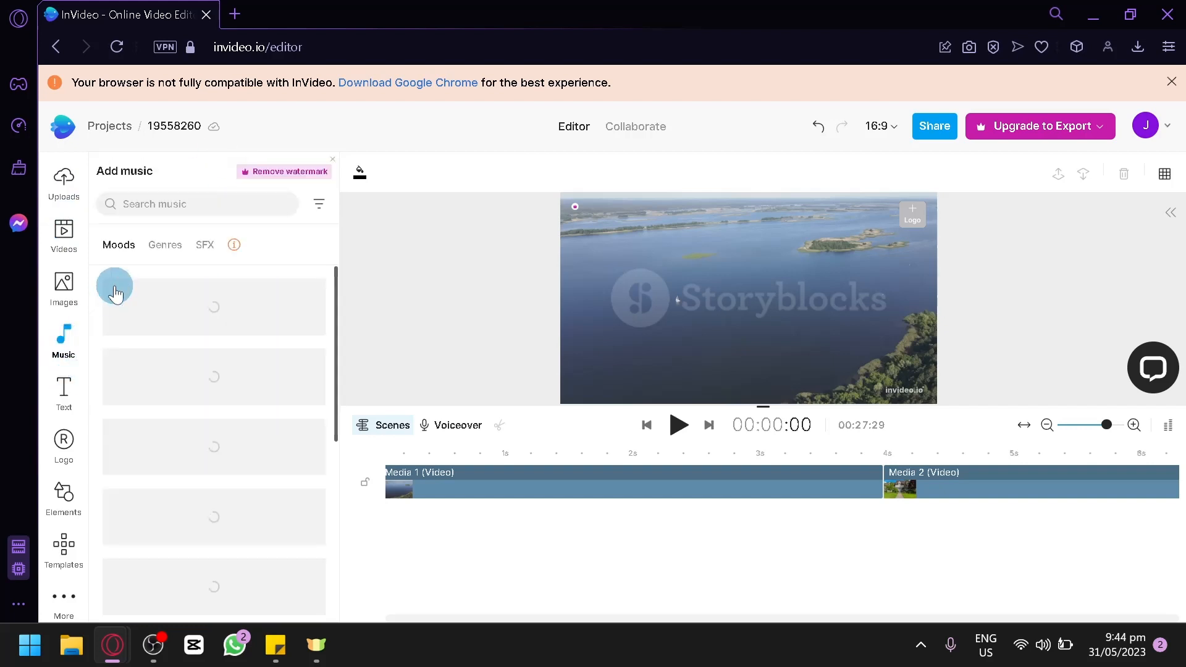
left_click(165, 245)
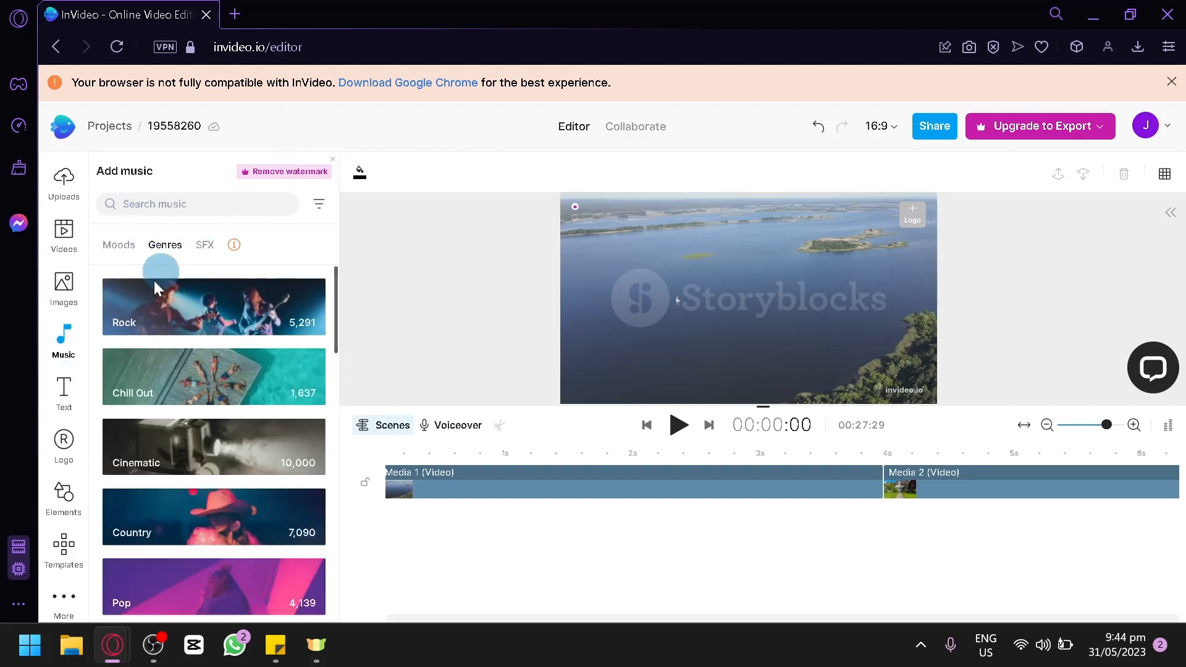
left_click(65, 388)
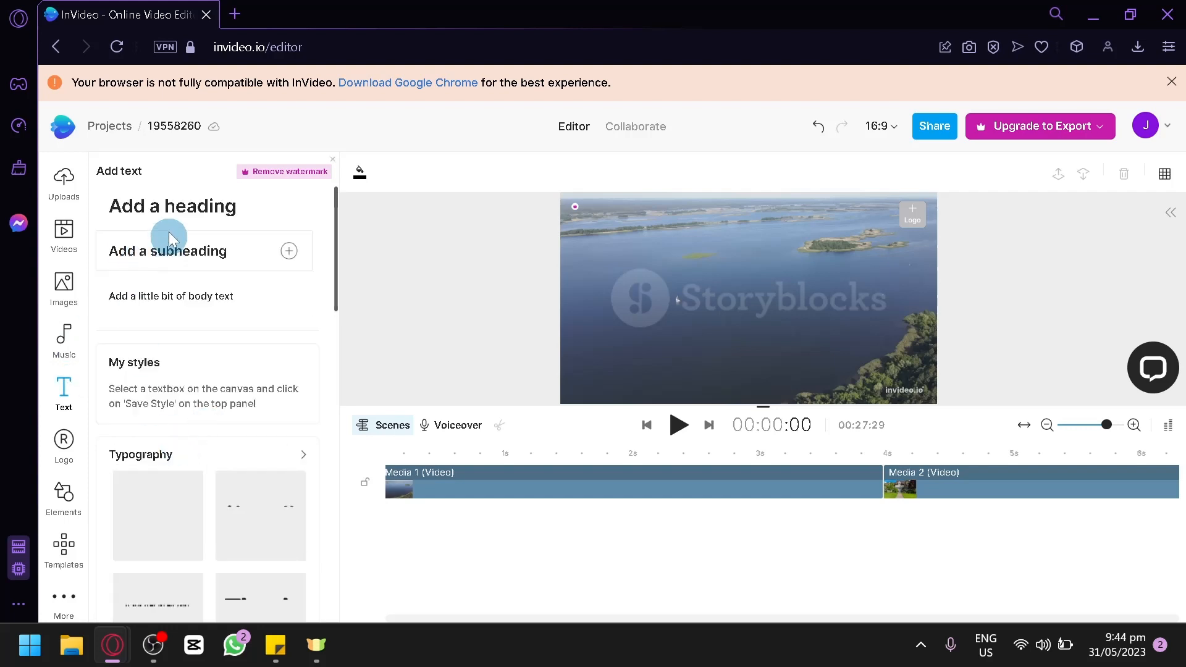
- Add the social-post template from the Social Media & CTA text presets at the start of the timeline, above the lake clip
scroll(204, 466, "down", 4)
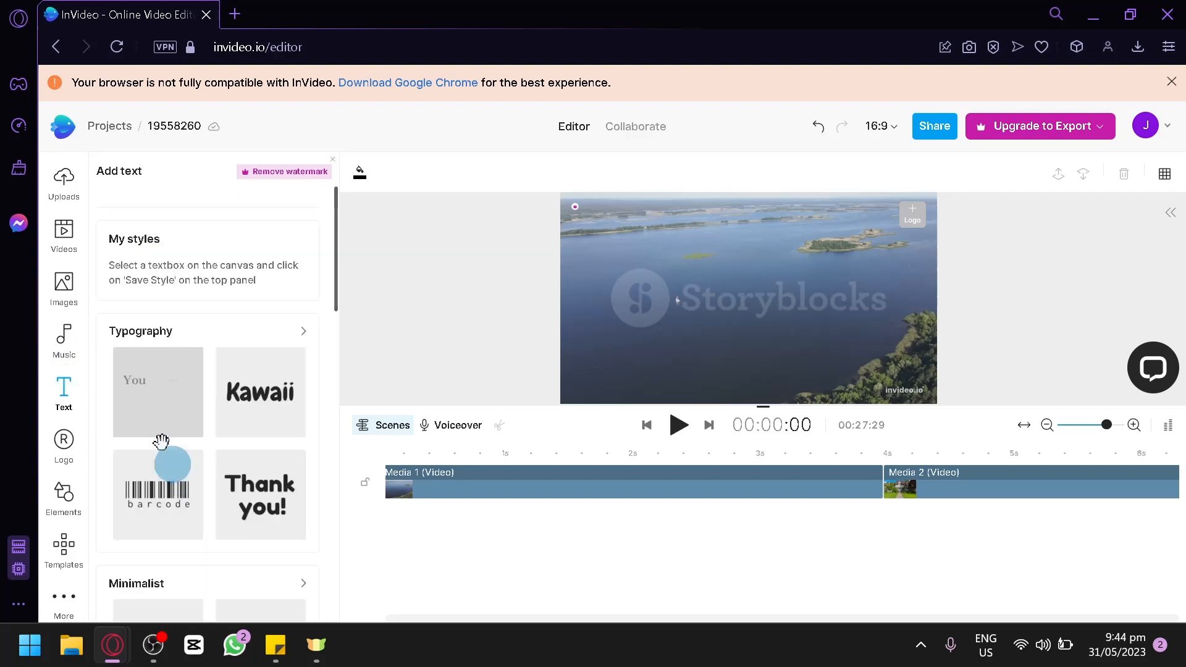
scroll(210, 337, "up", 2)
scroll(221, 339, "down", 4)
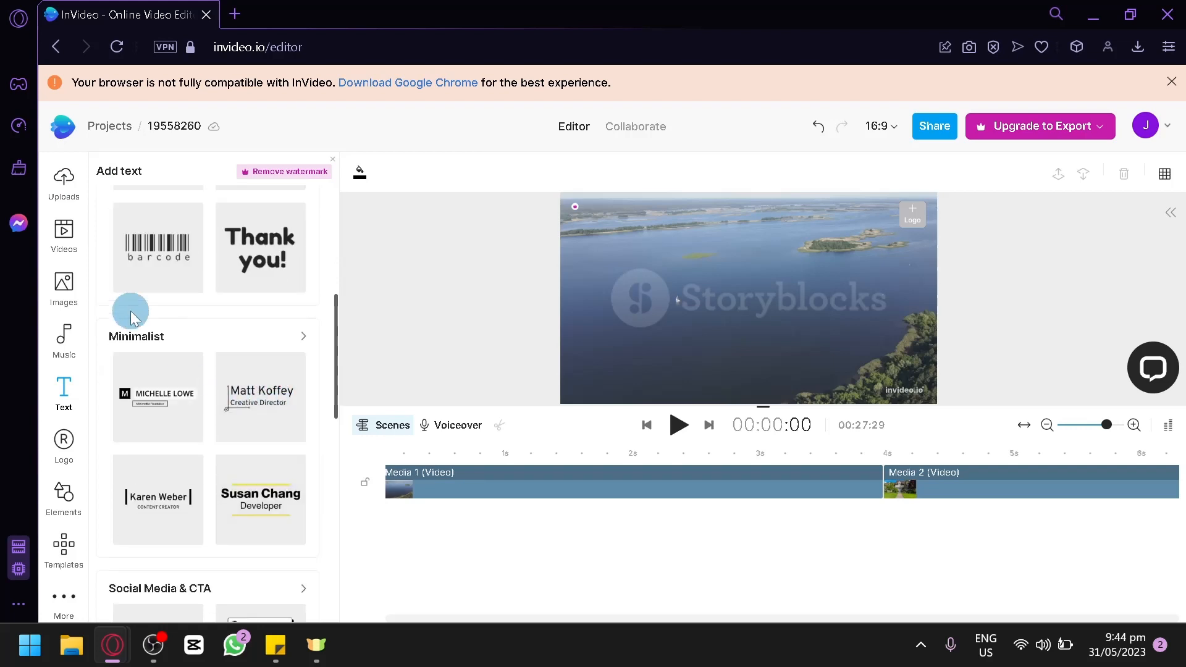
scroll(185, 355, "down", 6)
scroll(198, 377, "down", 2)
scroll(259, 358, "up", 5)
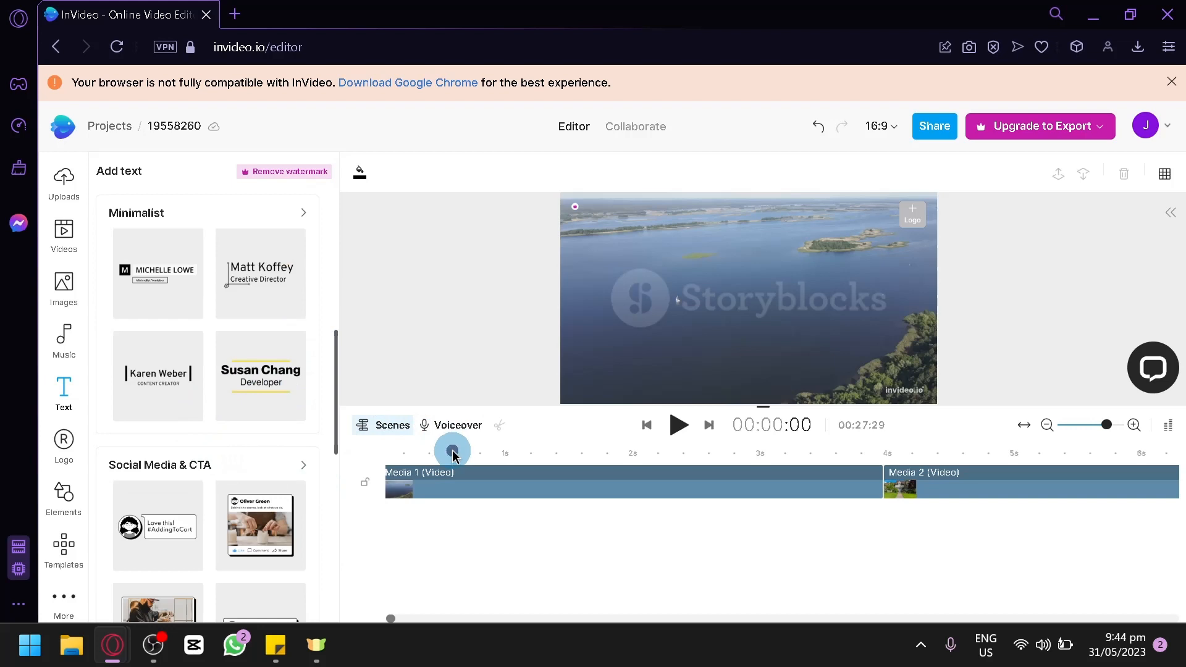
left_click_drag(453, 455, 344, 456)
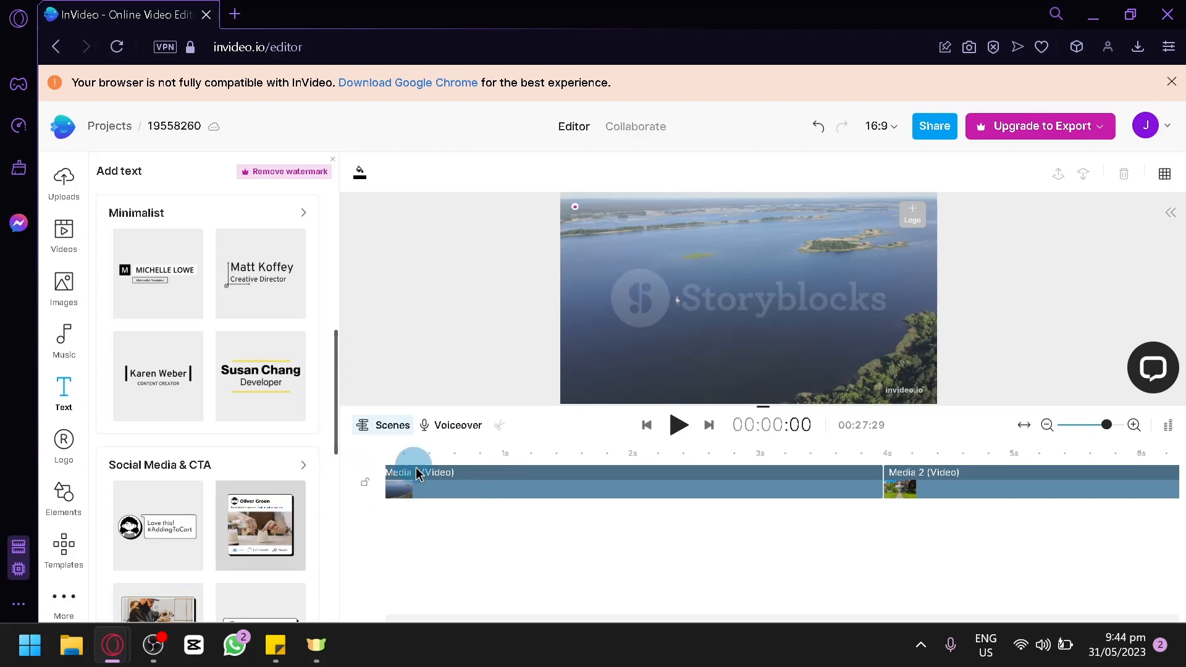
mouse_move(416, 475)
left_mouse_down()
mouse_move(429, 483)
mouse_move(402, 486)
left_mouse_up()
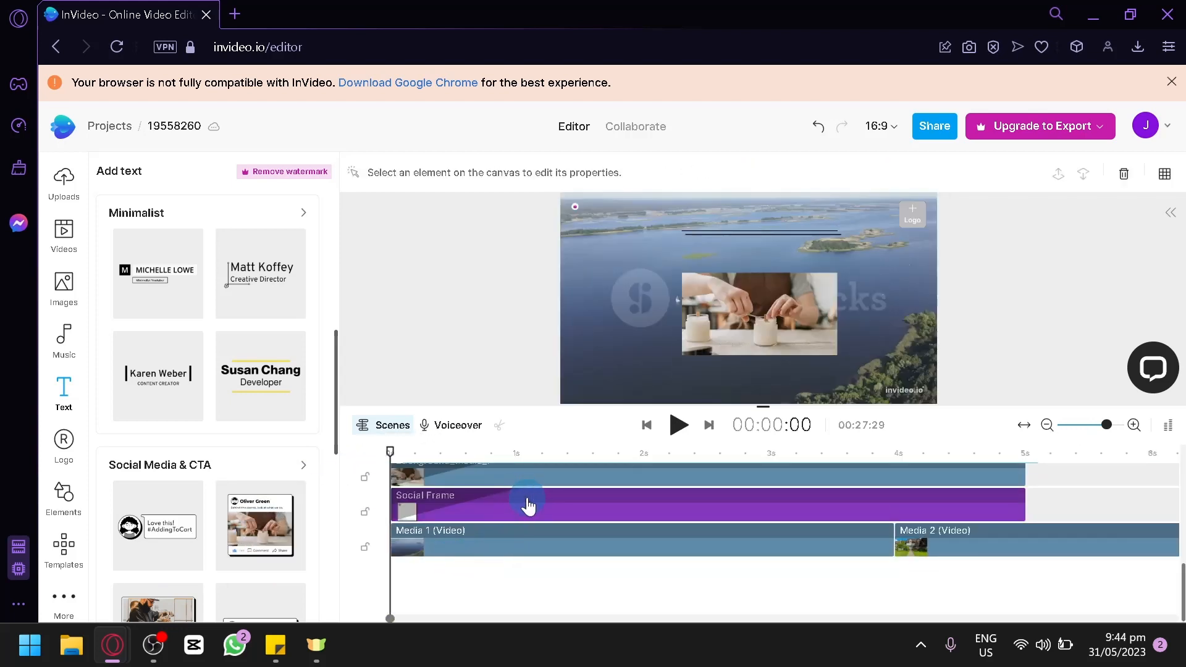
- Nudge the top "Behind-the-scenes look at what we do" text layer slightly later so that it starts with the Social Frame beneath it
left_click(528, 505)
scroll(538, 526, "up", 5)
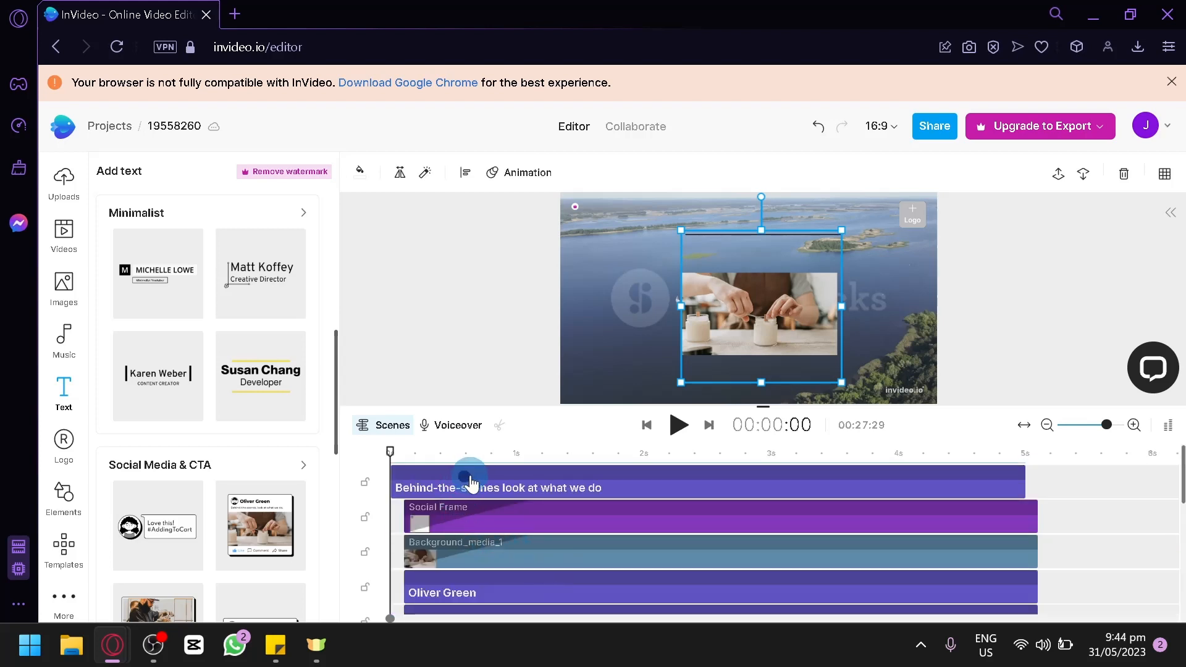
left_click_drag(470, 483, 476, 487)
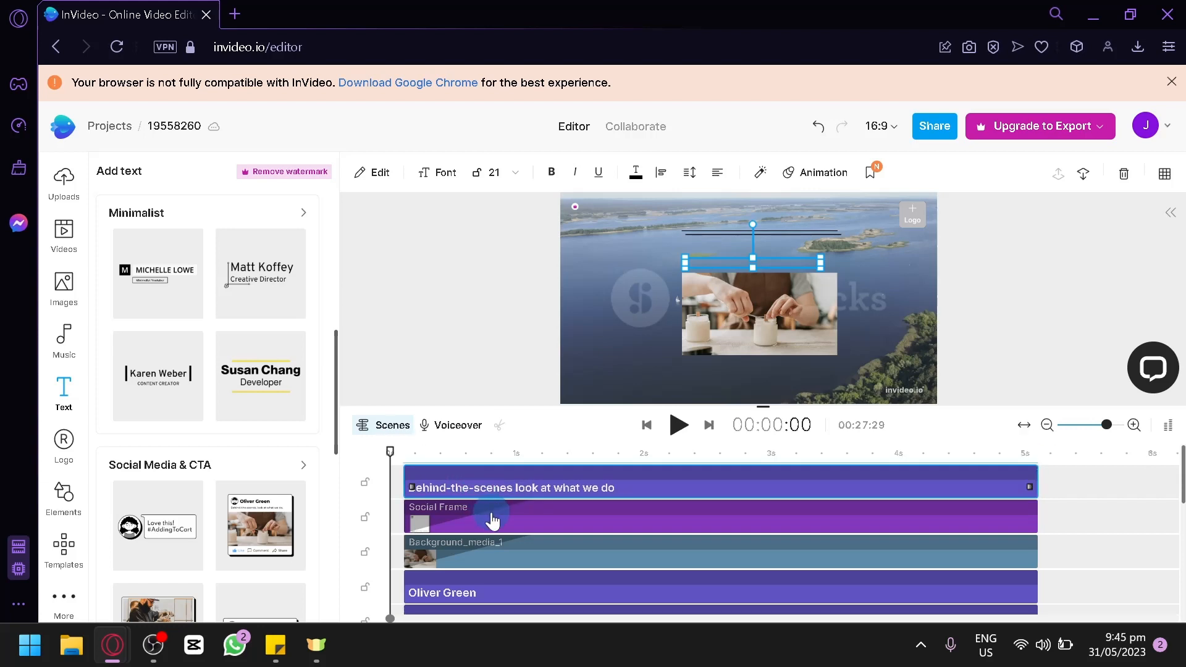
scroll(495, 530, "down", 2)
left_click_drag(488, 541, 494, 540)
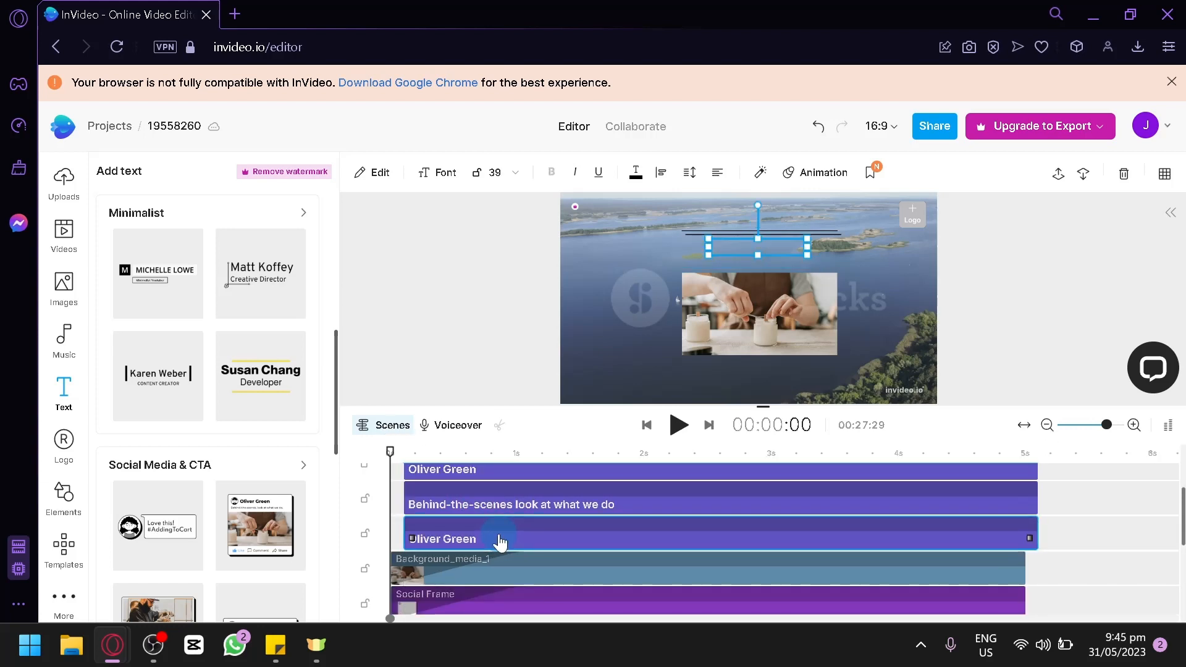
- Preview the social-post overlay up to 00:03:23 and examine its stacked layers on the timeline
key("space")
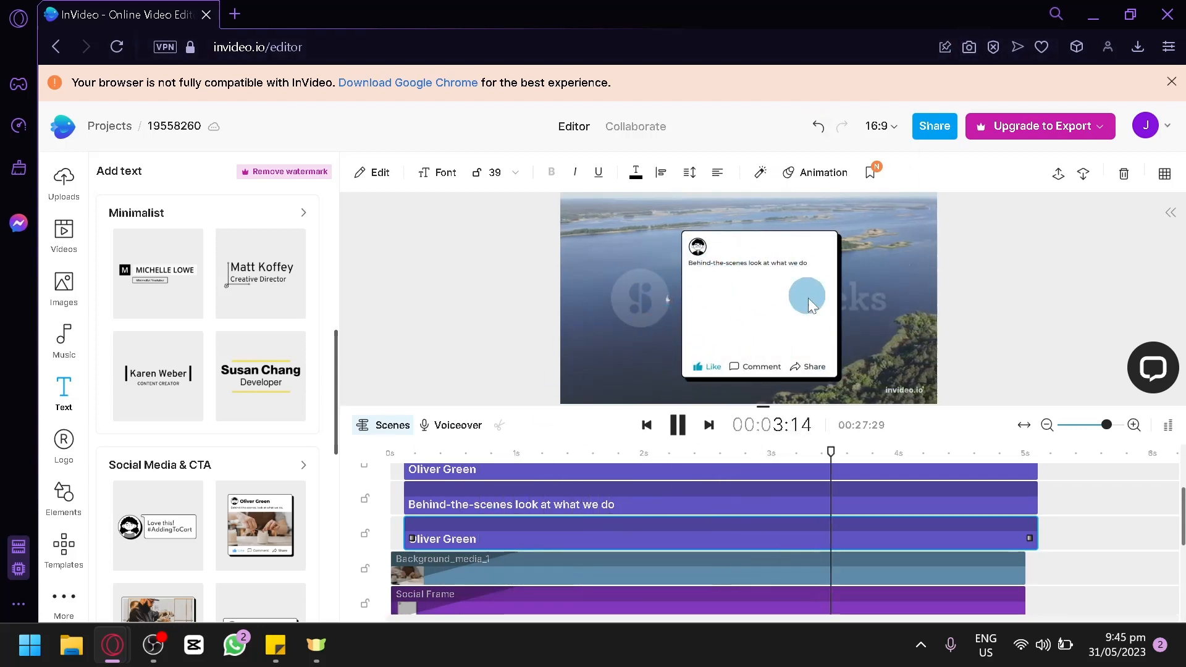
key("space")
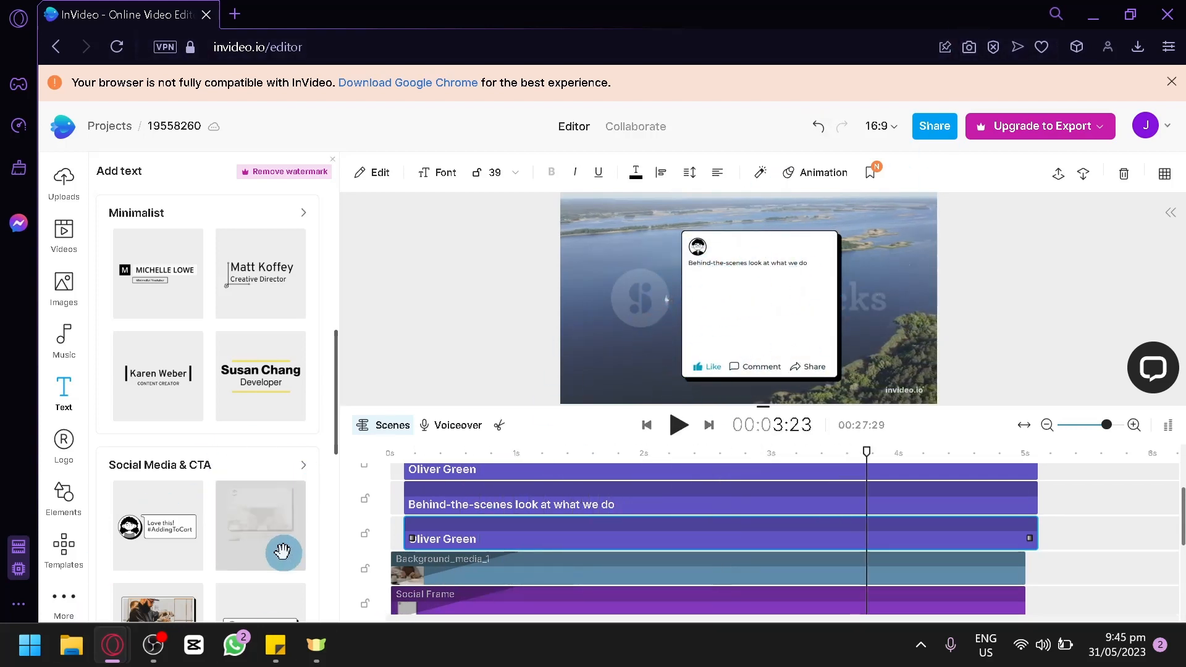
left_click_drag(575, 557, 558, 558)
scroll(515, 567, "down", 2)
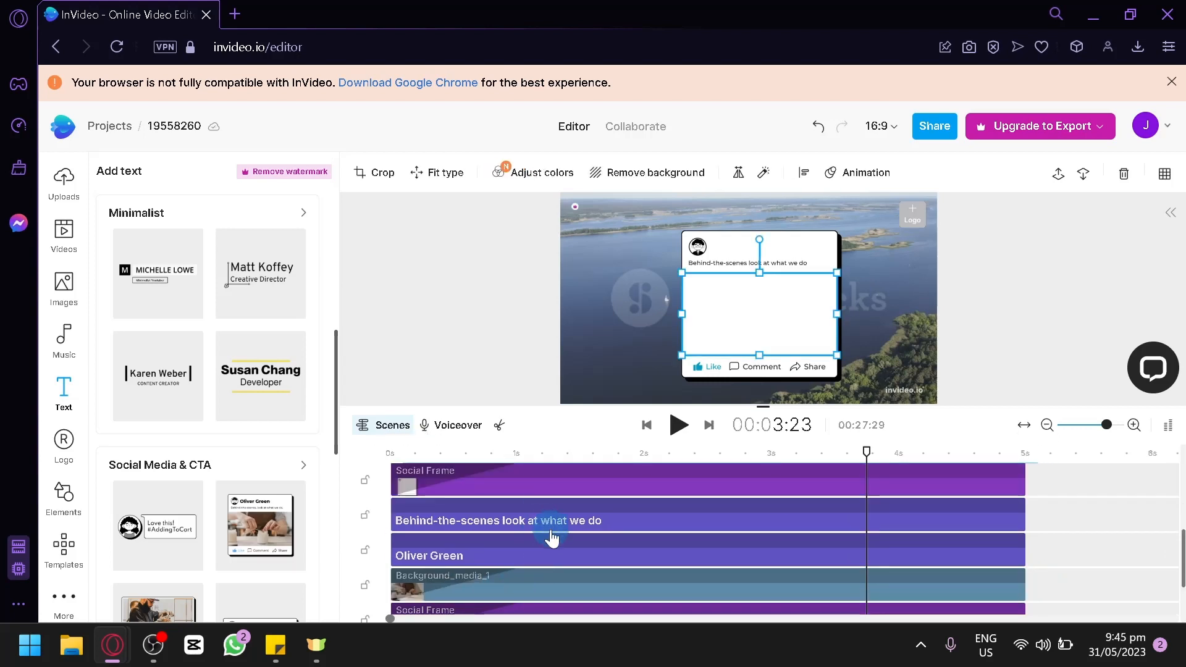
scroll(552, 538, "down", 2)
scroll(513, 540, "up", 4)
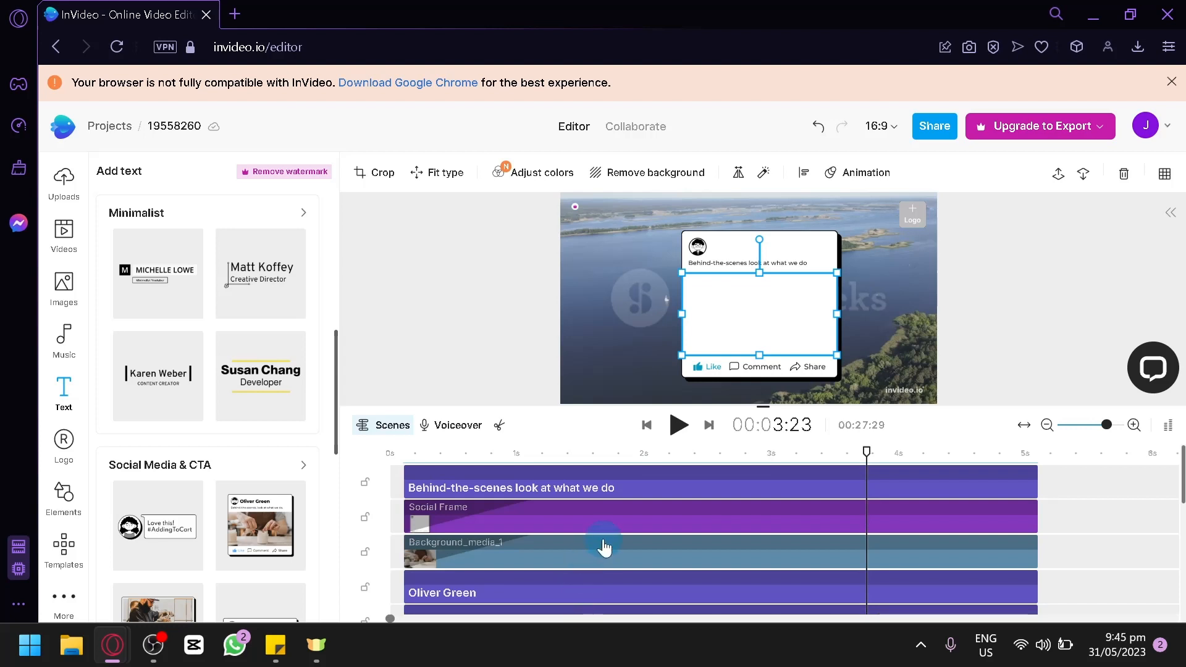
scroll(622, 553, "down", 3)
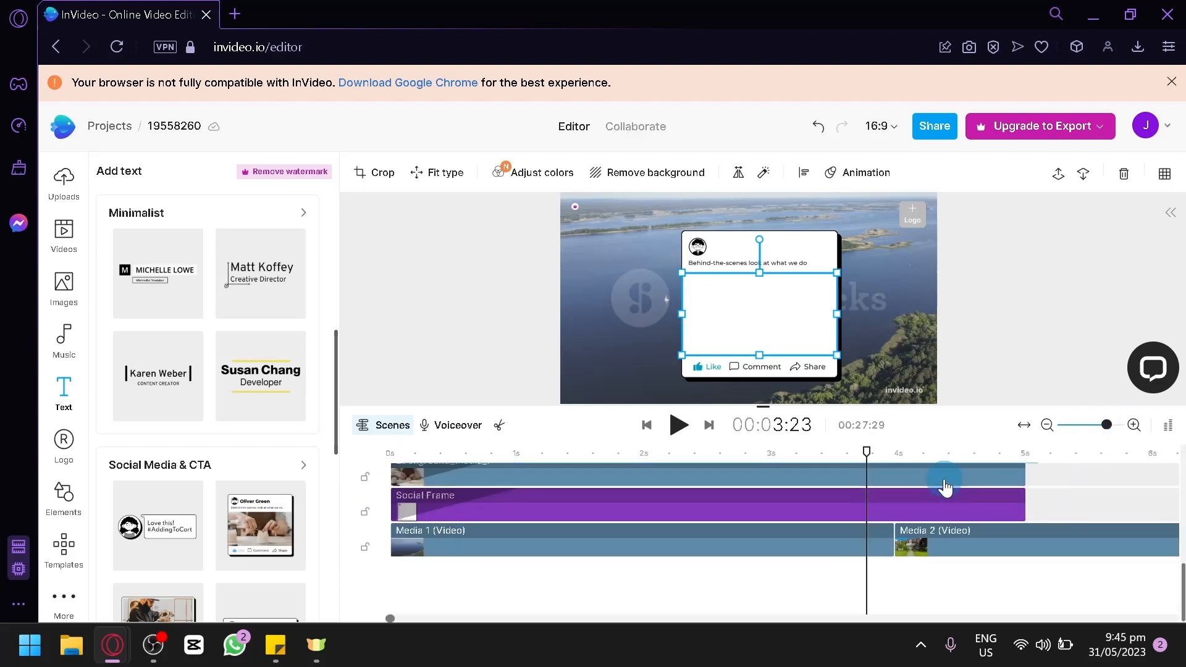
scroll(945, 488, "up", 4)
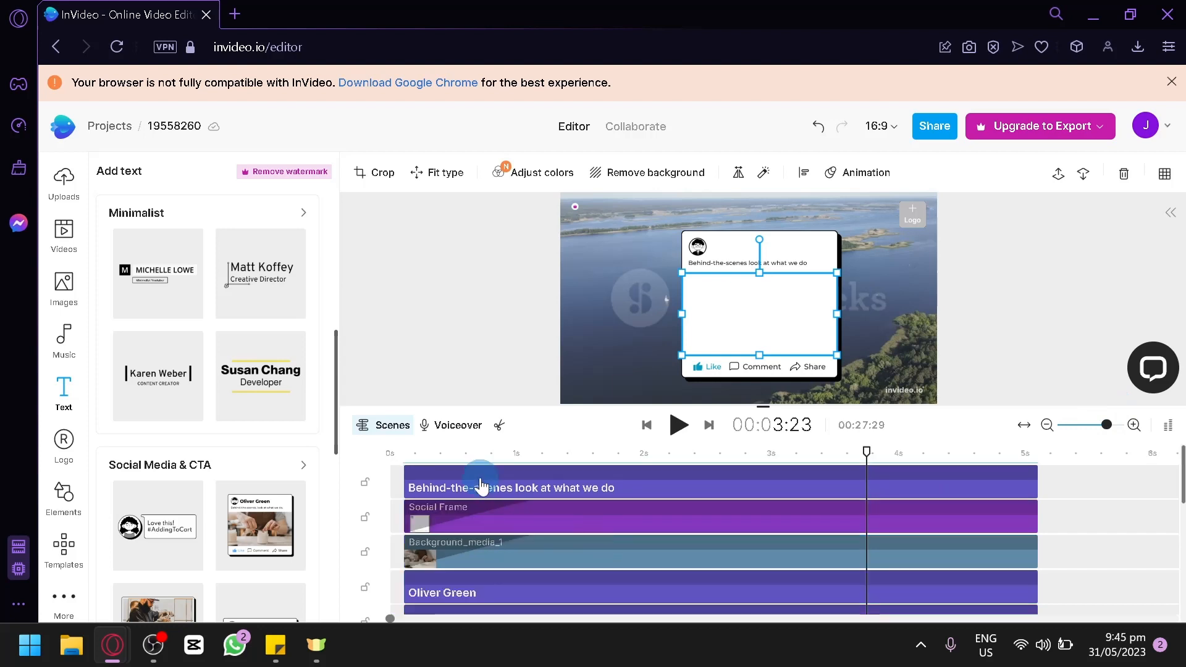
- Delete all the Social Frame, Background_media_1 and social-post text layers, keeping only the two video clips on the timeline
left_click(480, 472)
left_click(489, 524)
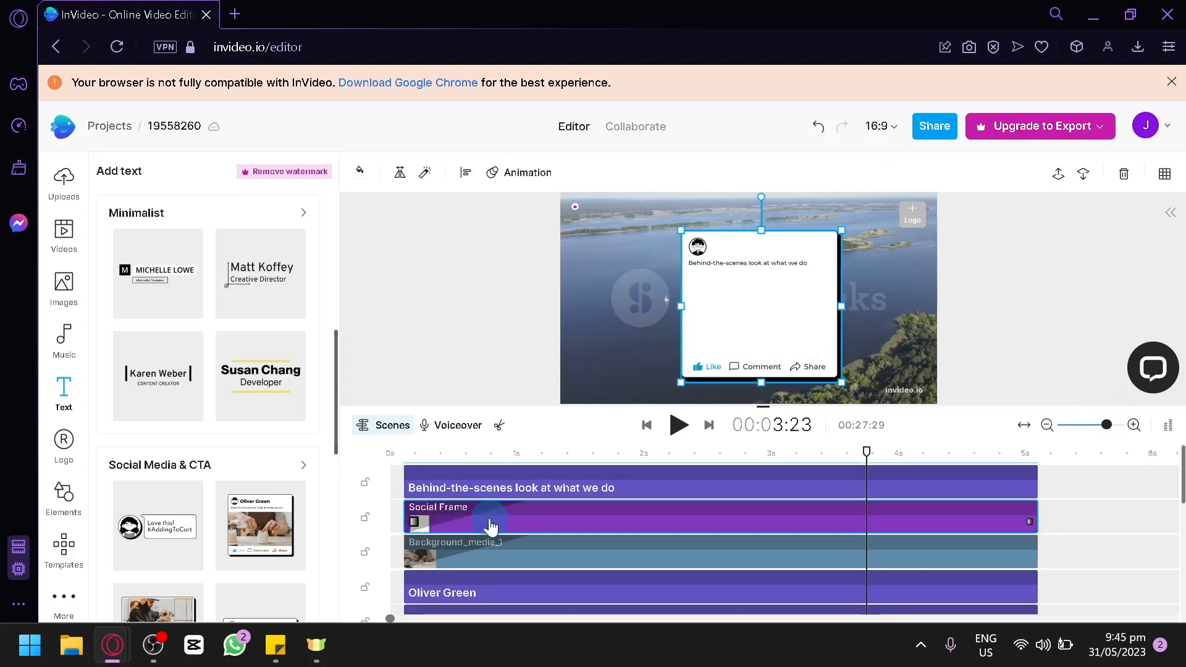
key("Delete")
left_click(505, 494)
key("Delete")
left_click(505, 492)
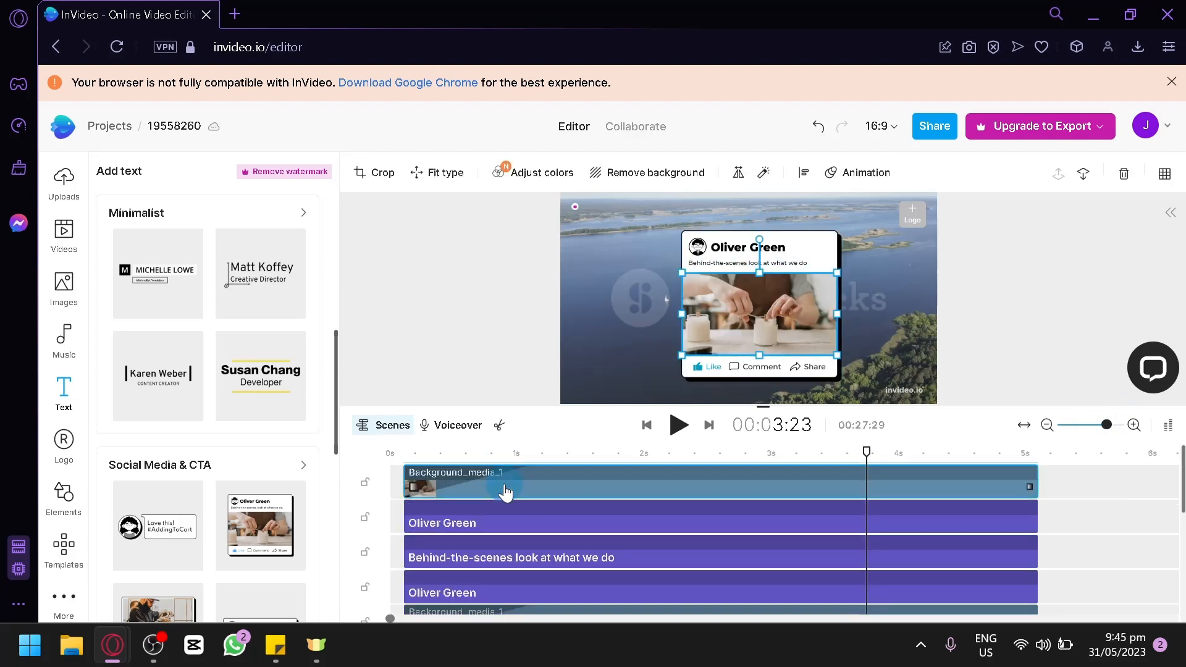
key("Delete")
left_click(504, 482)
key("Delete")
left_click(504, 482)
key("Delete")
left_click(505, 482)
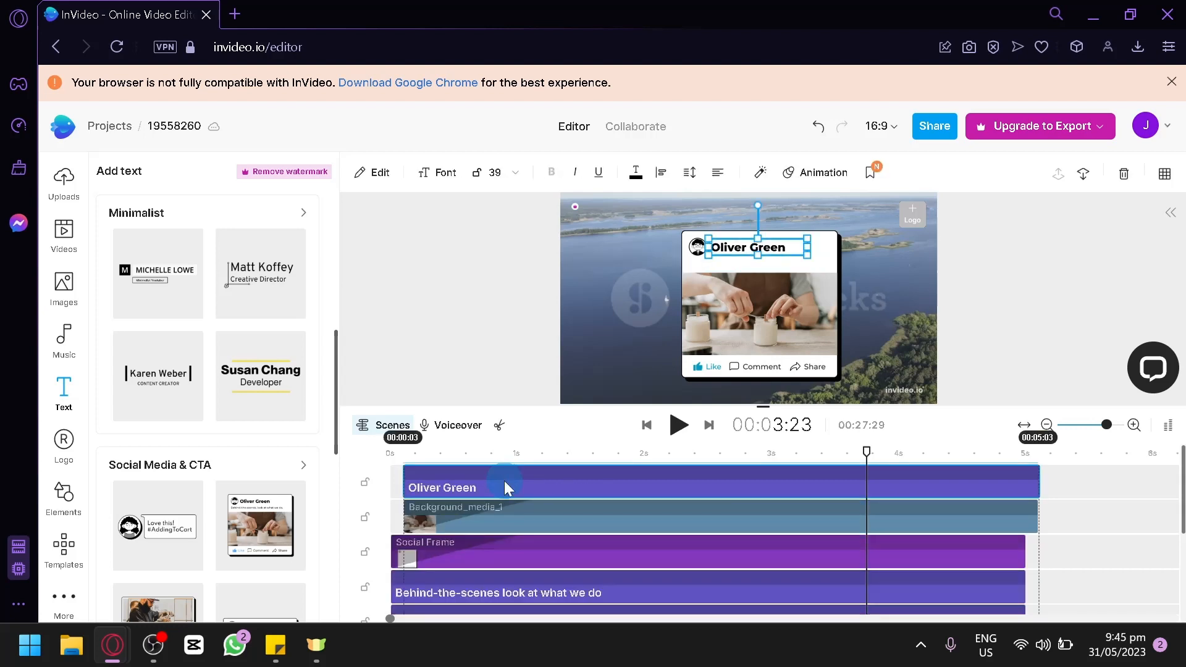
key("Delete")
key("Delete")
left_click(503, 479)
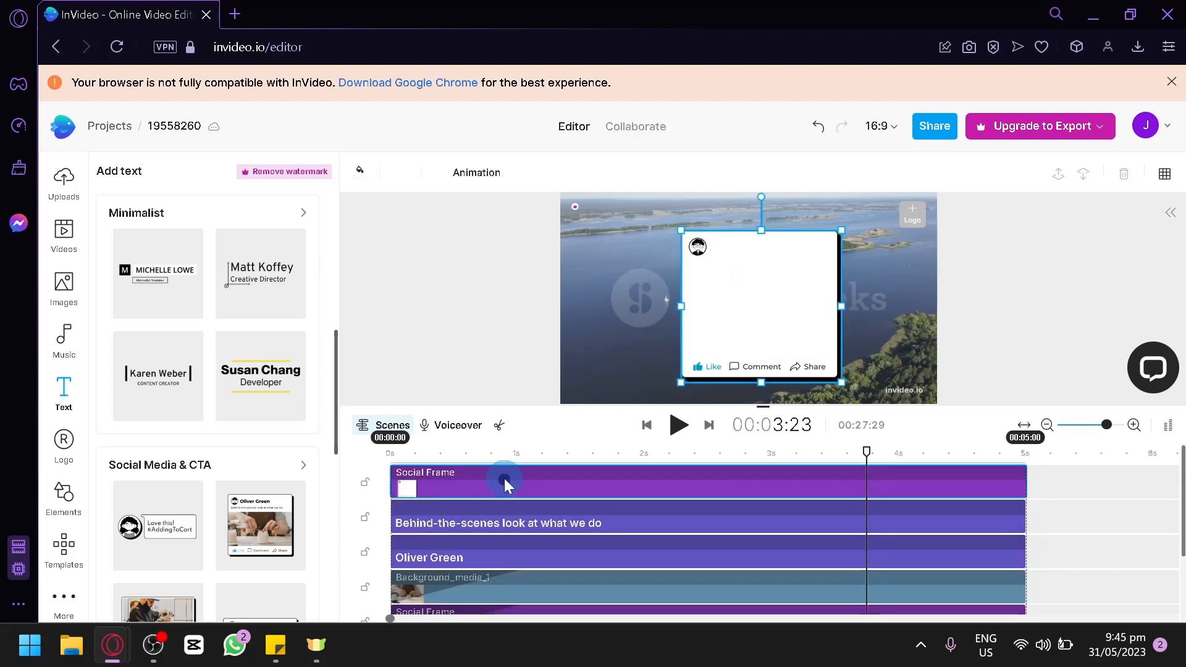
key("Delete")
left_click(505, 488)
key("Delete")
left_click(505, 488)
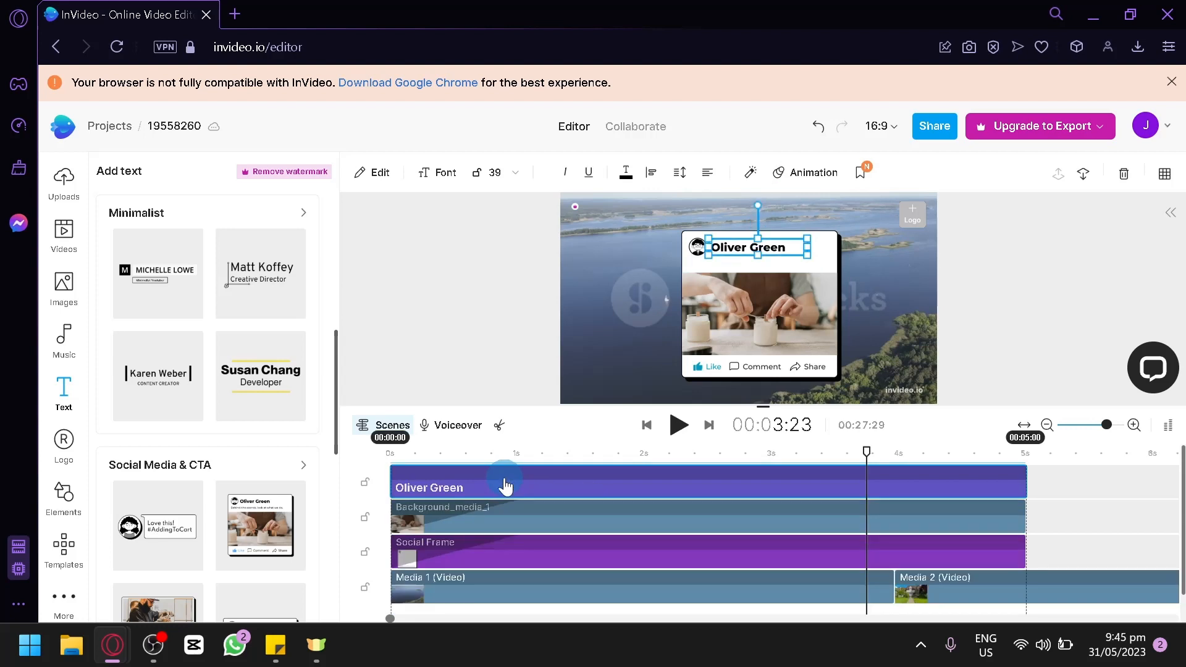
key("Delete")
left_click(505, 486)
key("Delete")
left_click(504, 481)
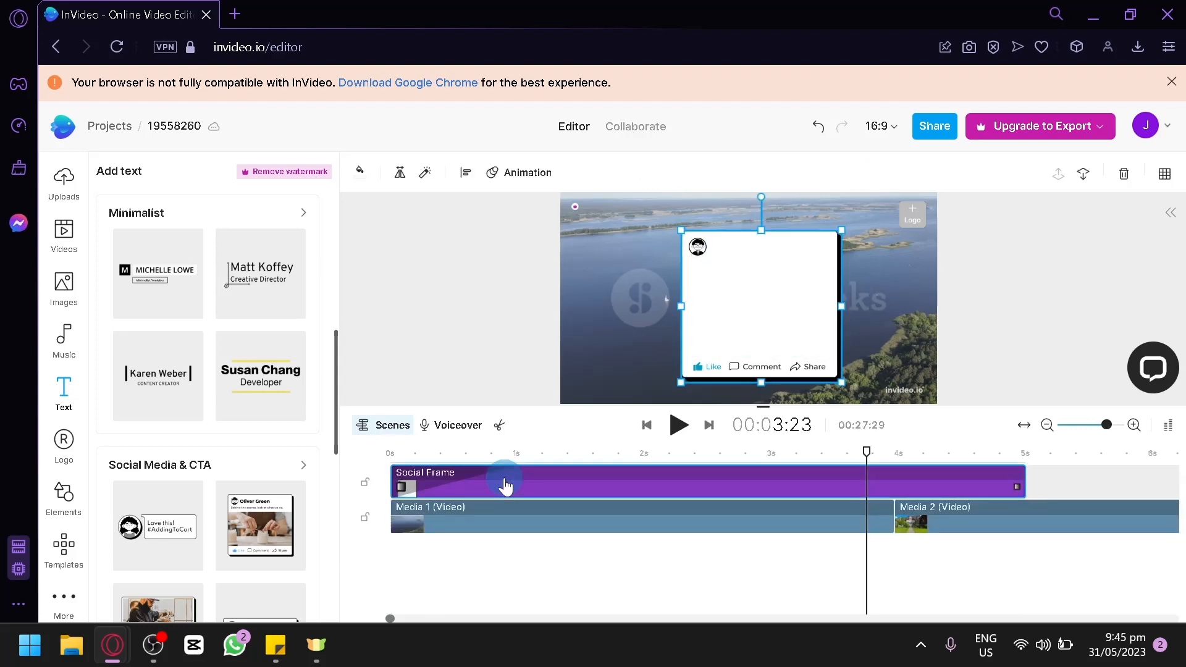
key("Delete")
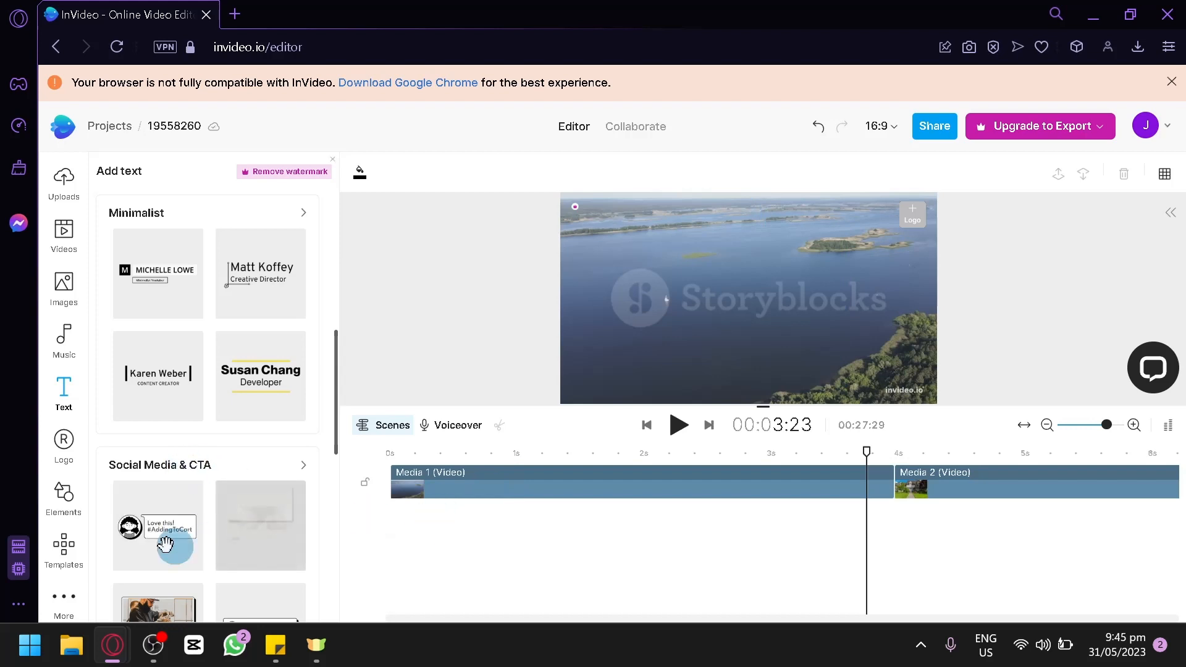
- Add the "Love this! #AddingToCart" text template at 00:03:23 and play the video to preview it
left_click(150, 564)
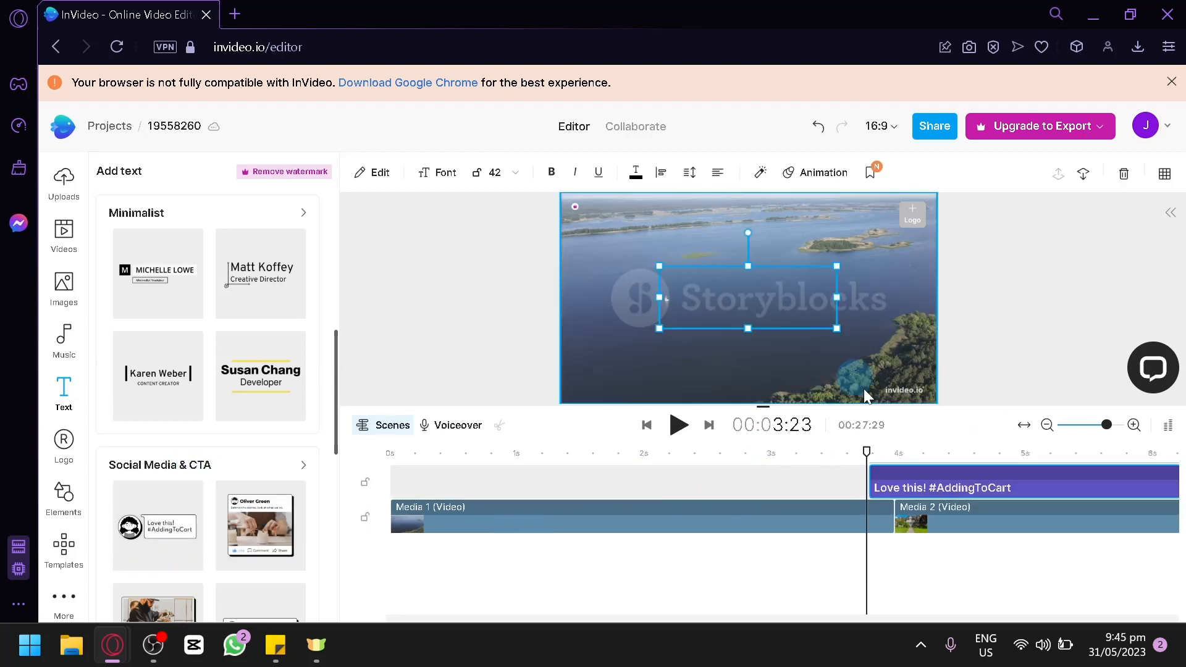
left_click(702, 403)
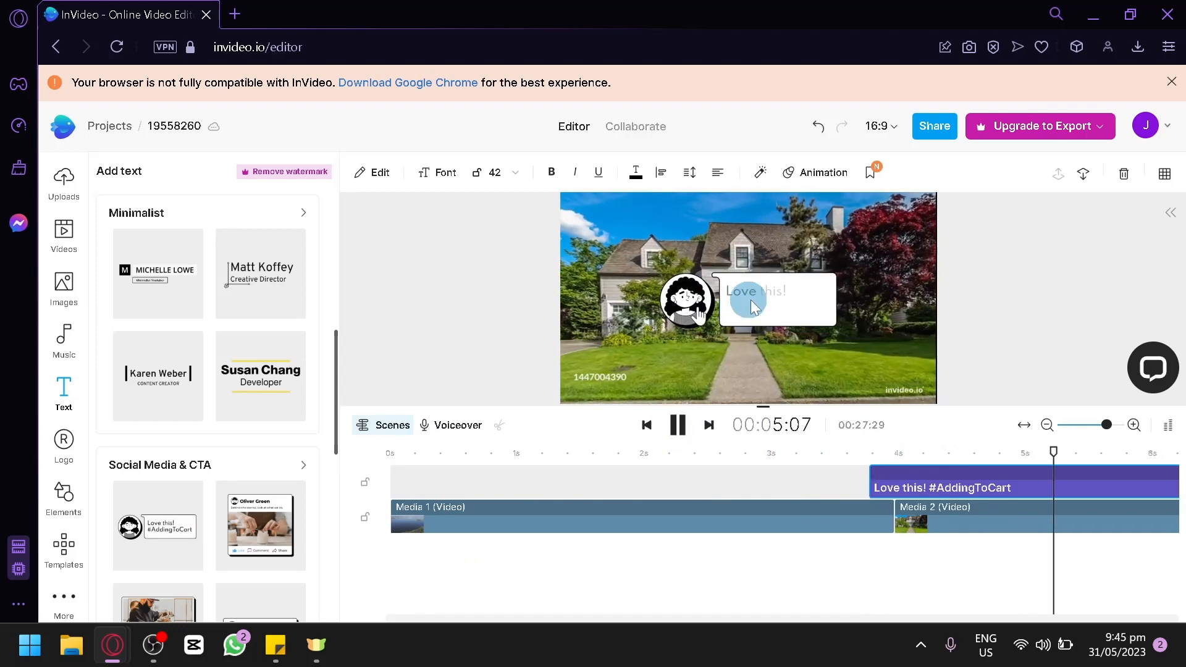
left_click(677, 425)
- Look through the text template categories, from Typography and Minimalist to Astons and Trendy
scroll(217, 440, "down", 6)
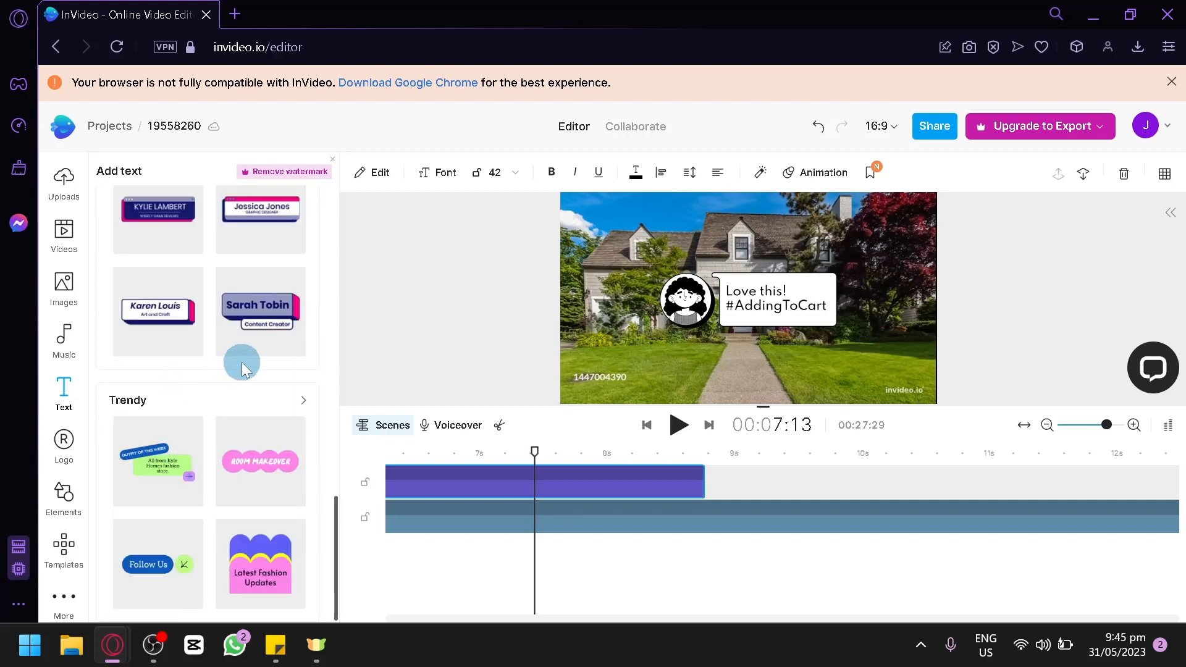
scroll(251, 418, "up", 10)
scroll(250, 417, "down", 2)
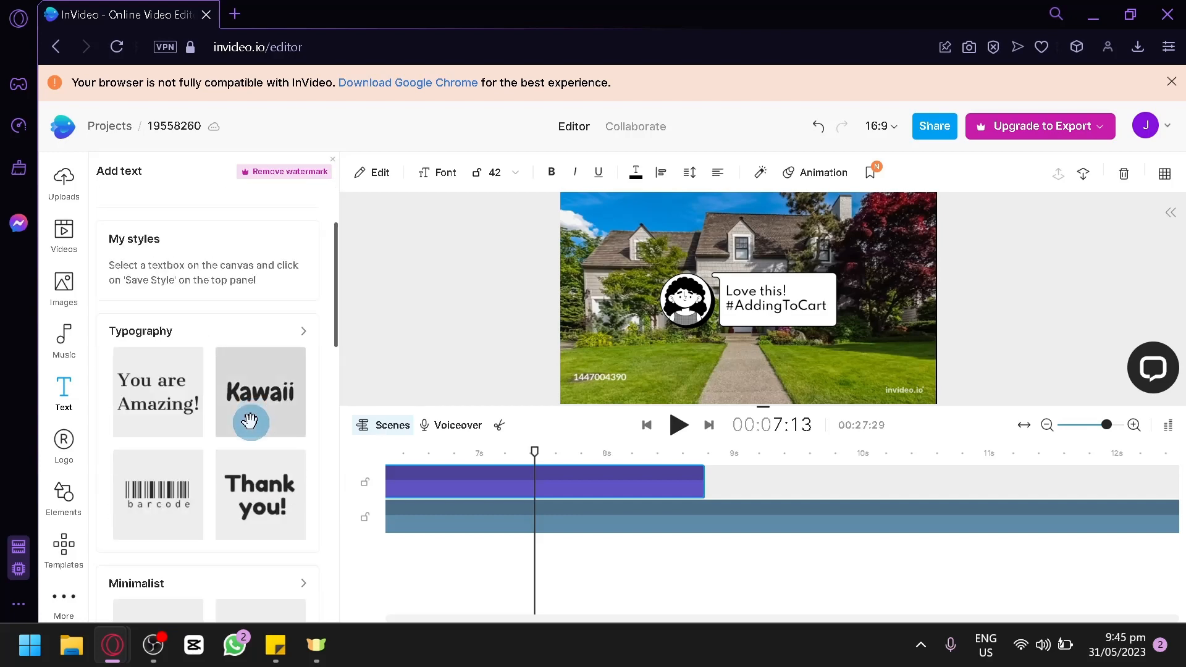
scroll(204, 346, "down", 4)
scroll(210, 392, "down", 6)
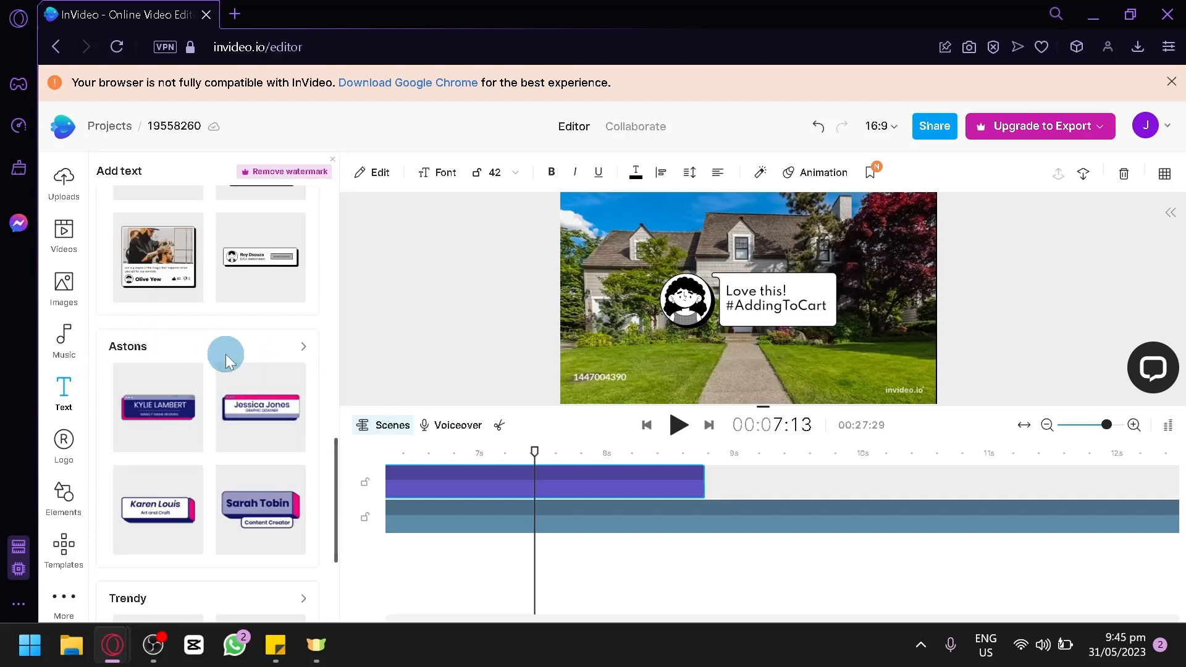
scroll(246, 392, "down", 3)
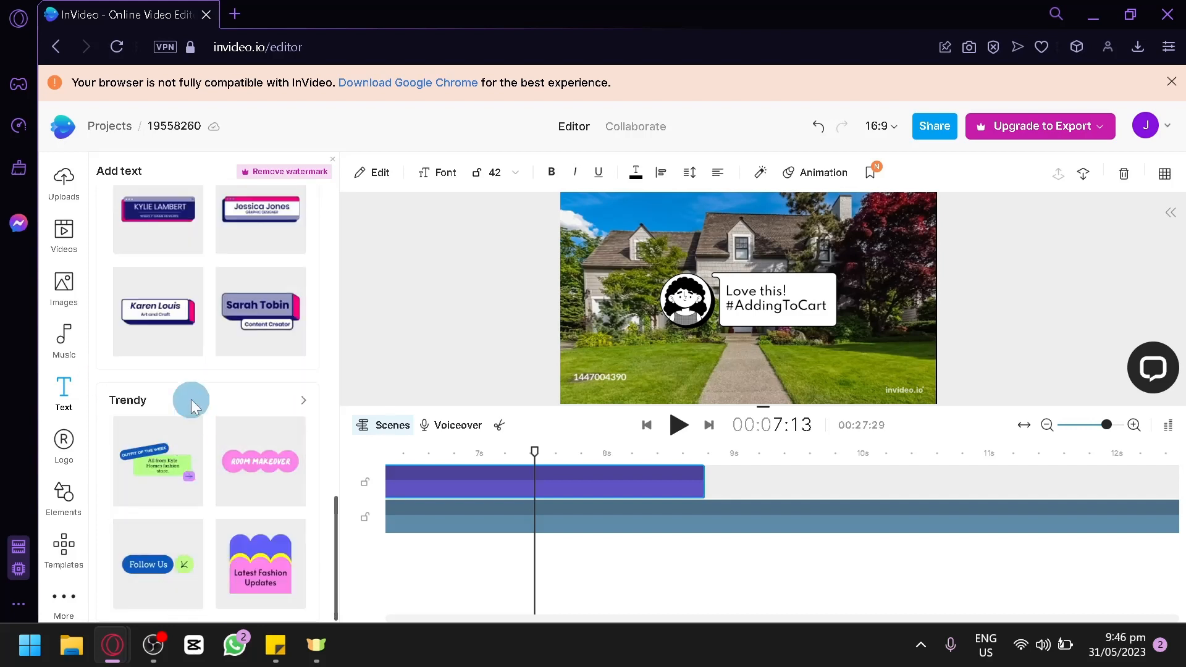
scroll(209, 393, "up", 4)
scroll(228, 383, "down", 4)
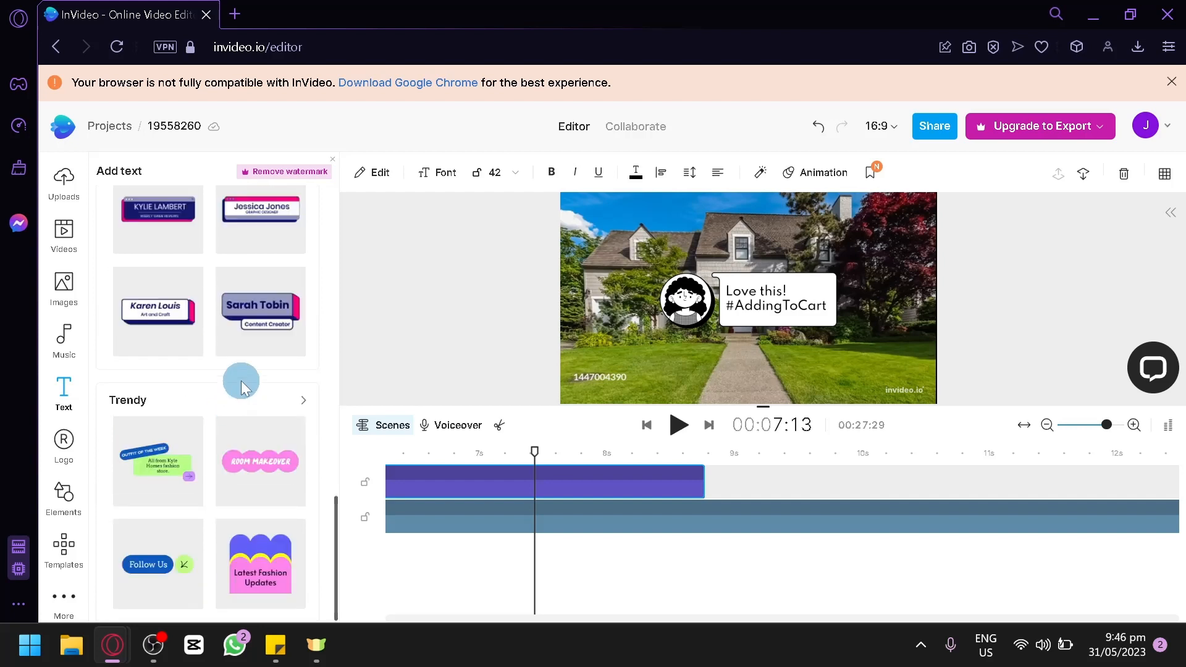
- Look through the logo branding options and the ready-made colour palettes, from Ahoy to Tokyo Street
left_click(64, 464)
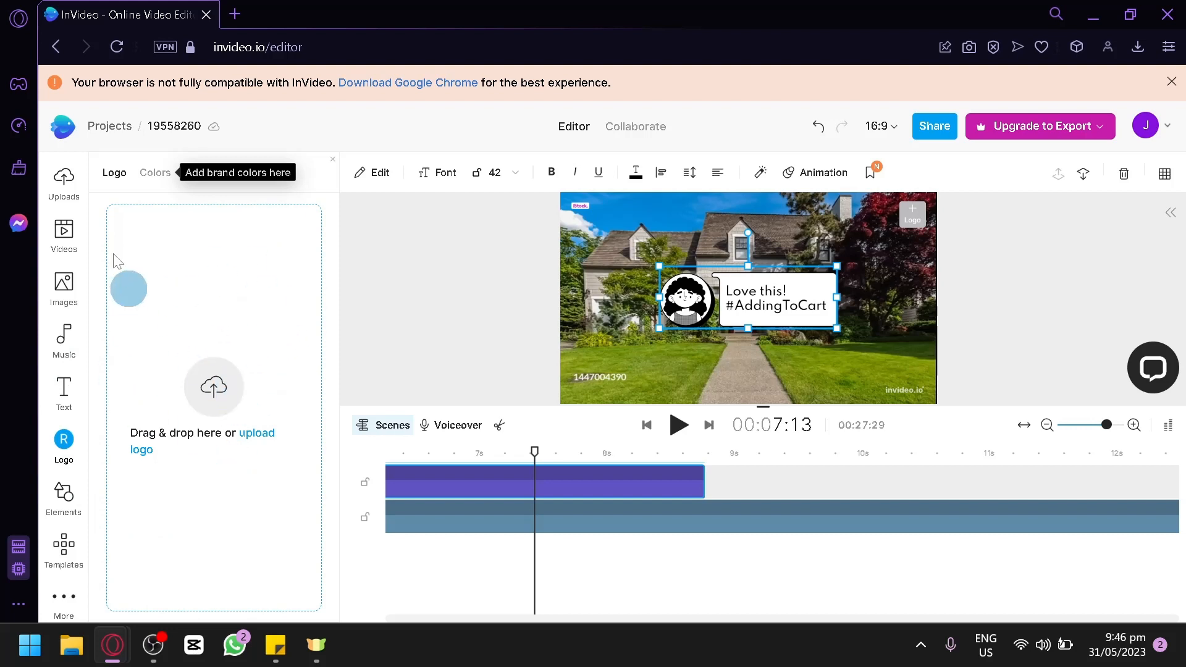
left_click(149, 178)
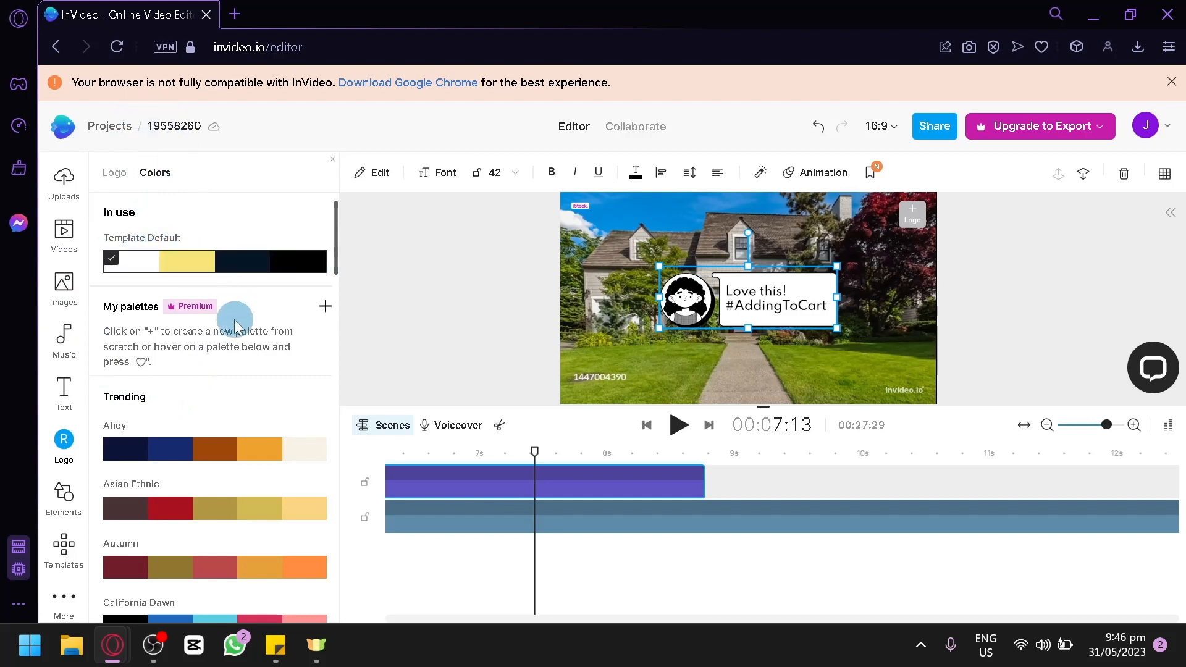
mouse_move(207, 434)
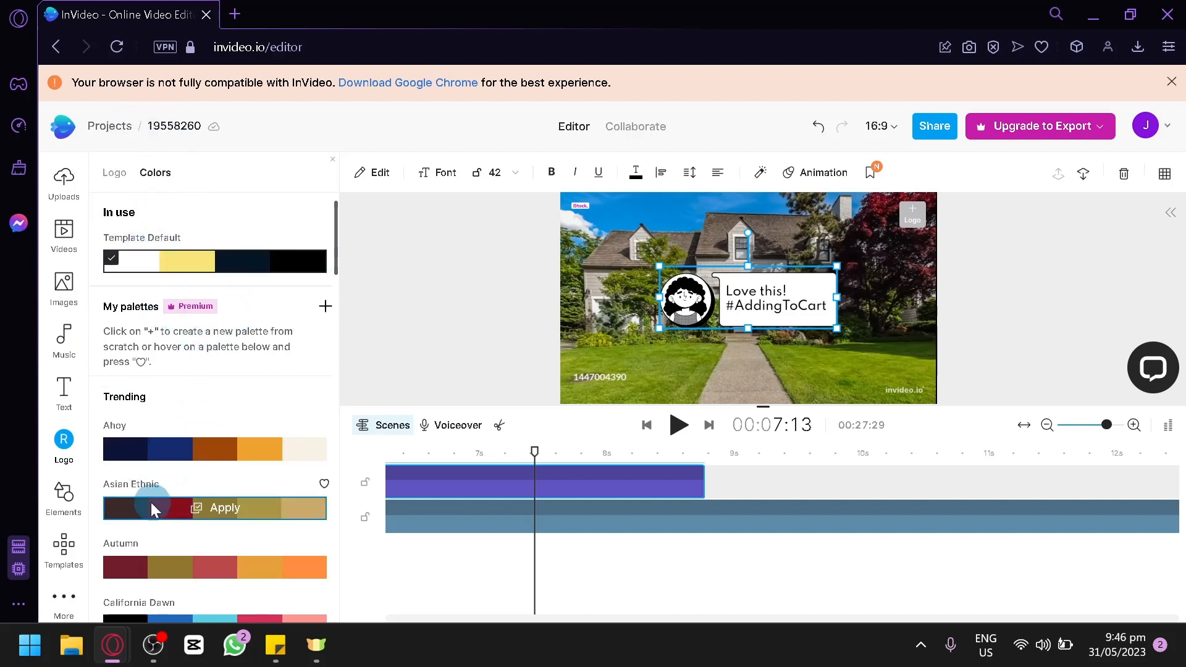
scroll(154, 500, "down", 5)
scroll(166, 389, "down", 15)
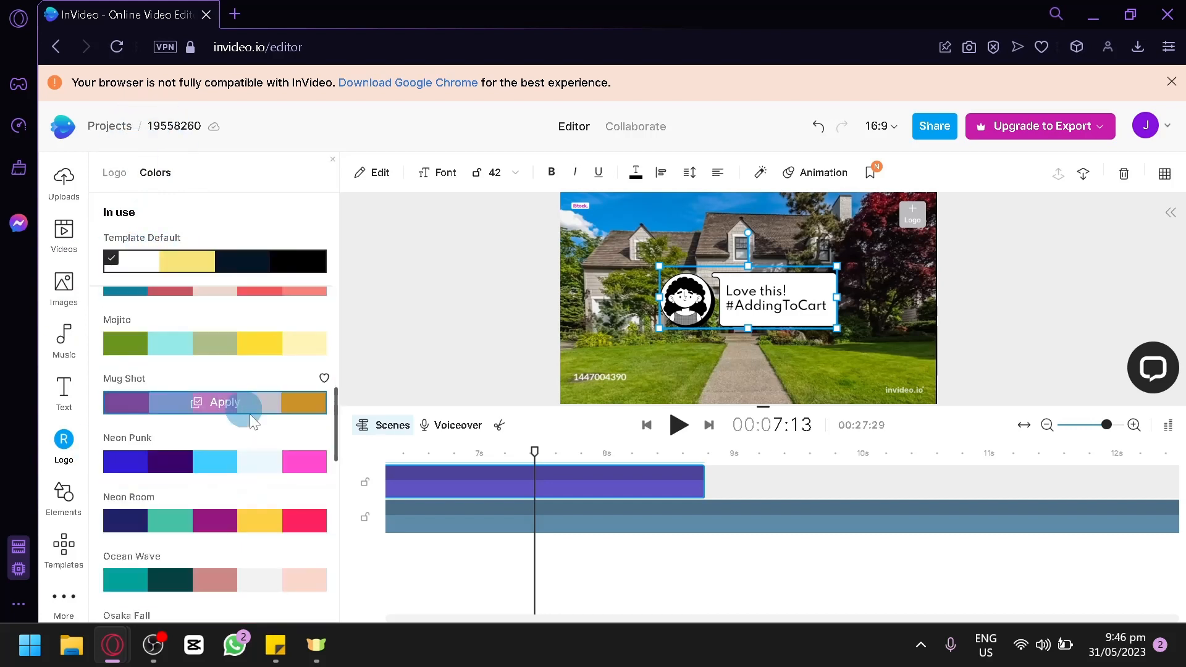
scroll(222, 472, "down", 10)
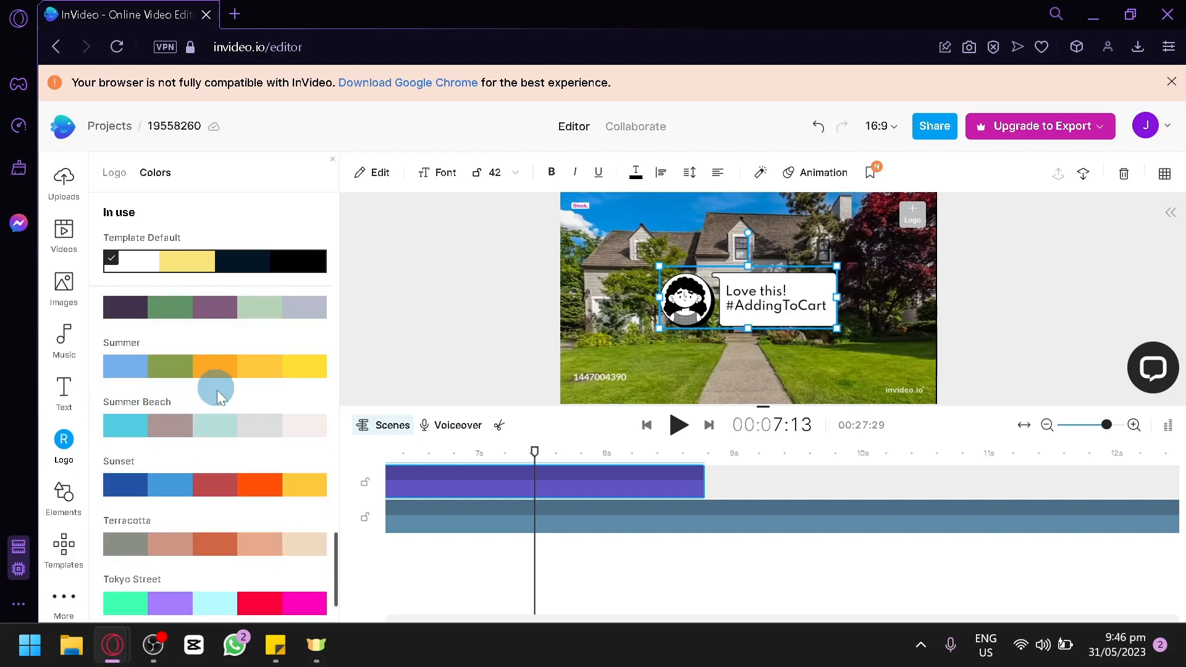
- Look over the available stickers, shapes, overlays and masks, and browse the suggested scene templates
left_click(63, 489)
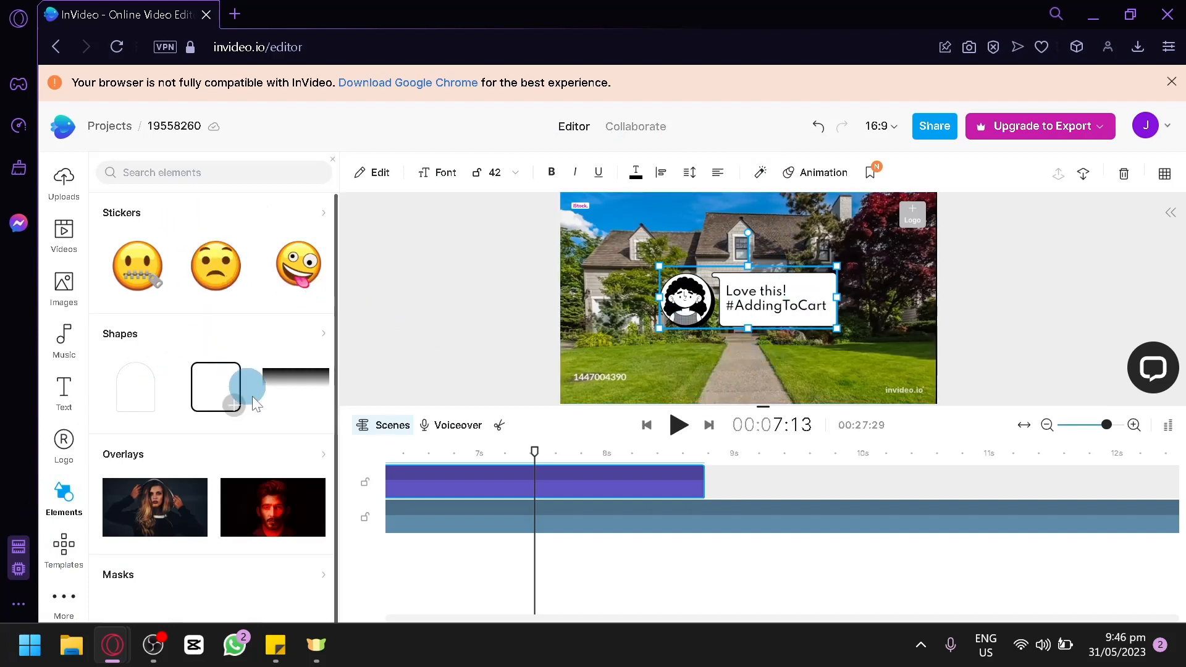
scroll(253, 414, "down", 1)
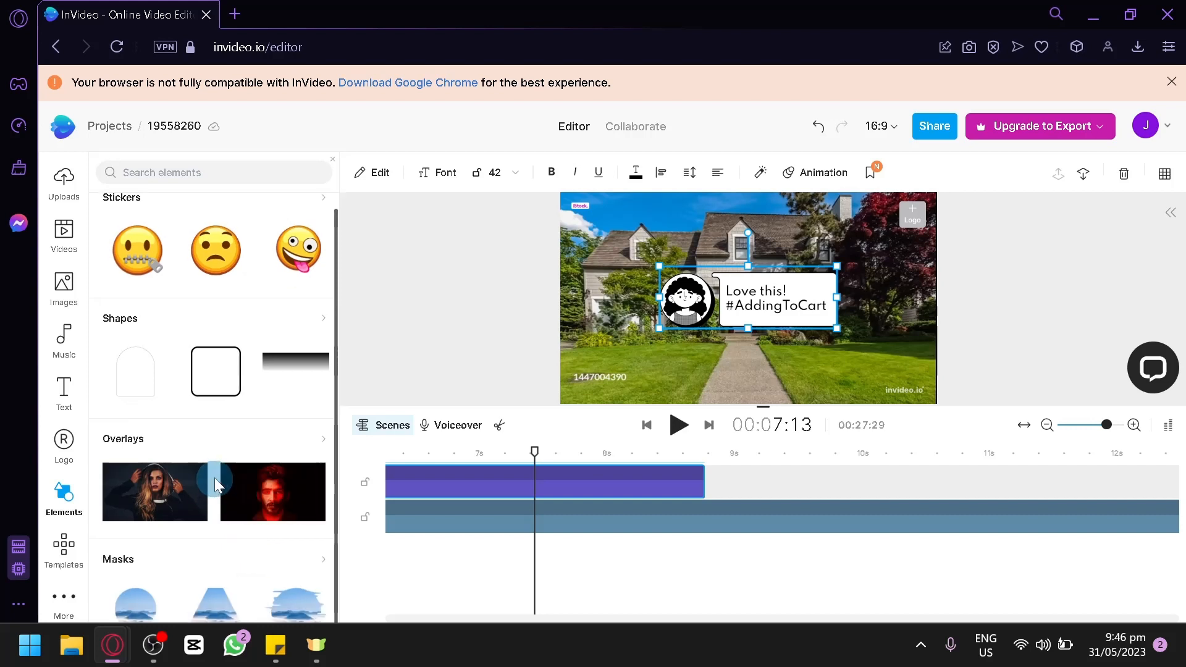
left_click(54, 554)
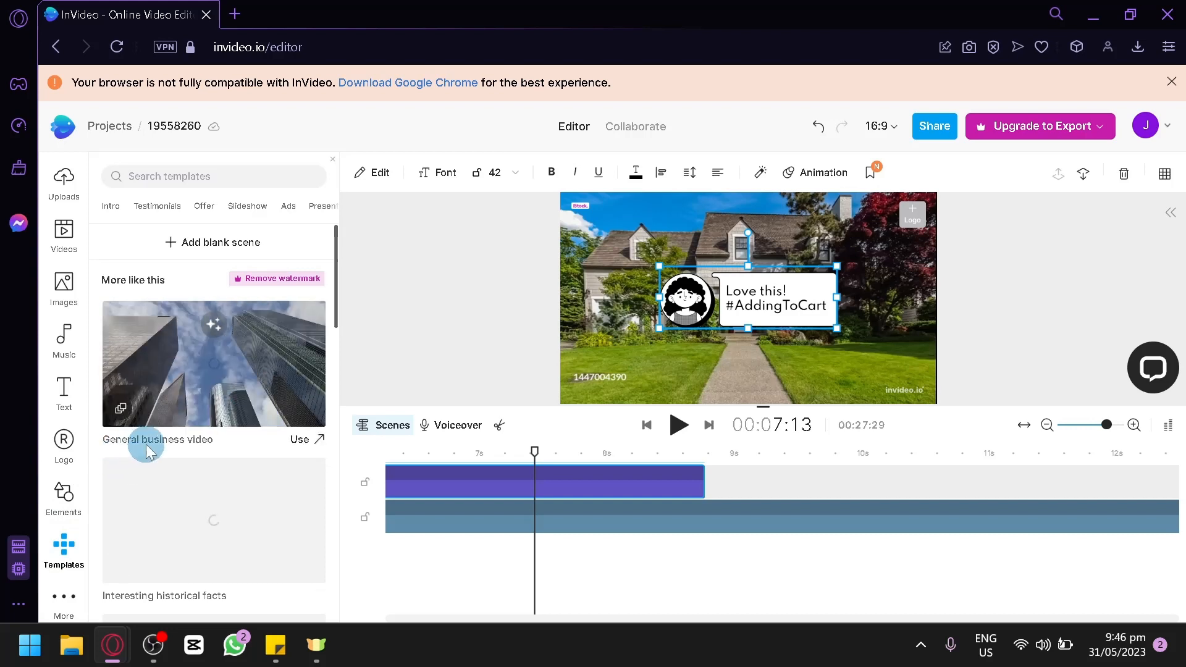
scroll(224, 436, "down", 2)
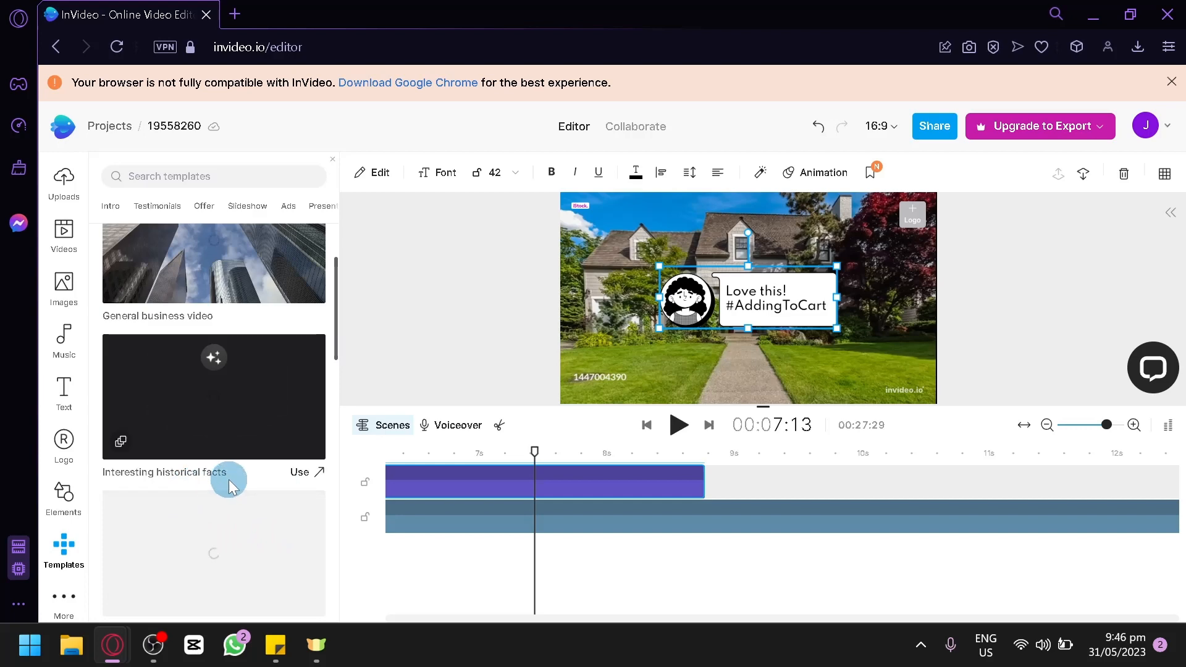
scroll(231, 479, "down", 2)
scroll(268, 468, "down", 2)
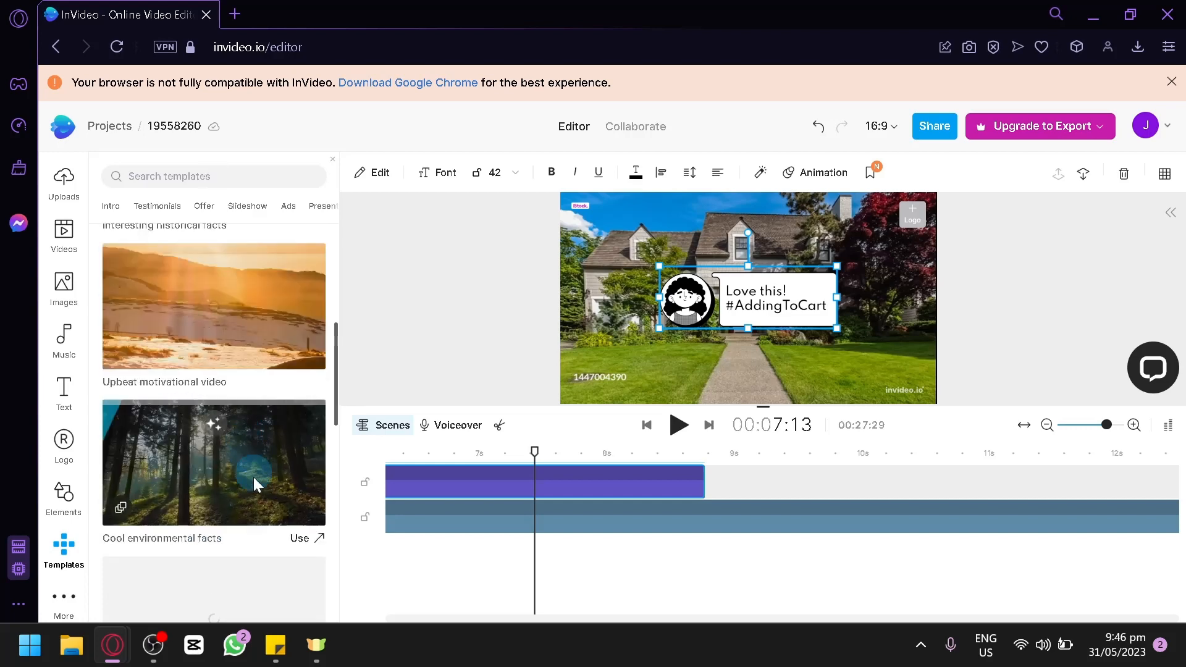
scroll(214, 427, "down", 12)
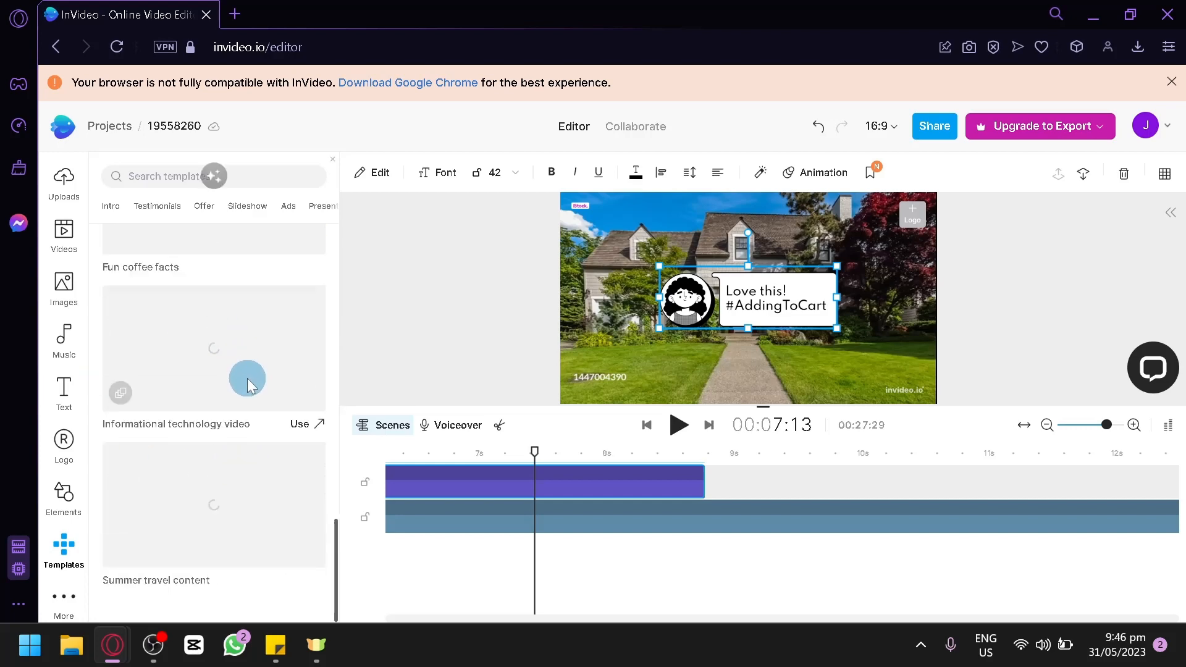
scroll(246, 378, "up", 2)
left_click(224, 440)
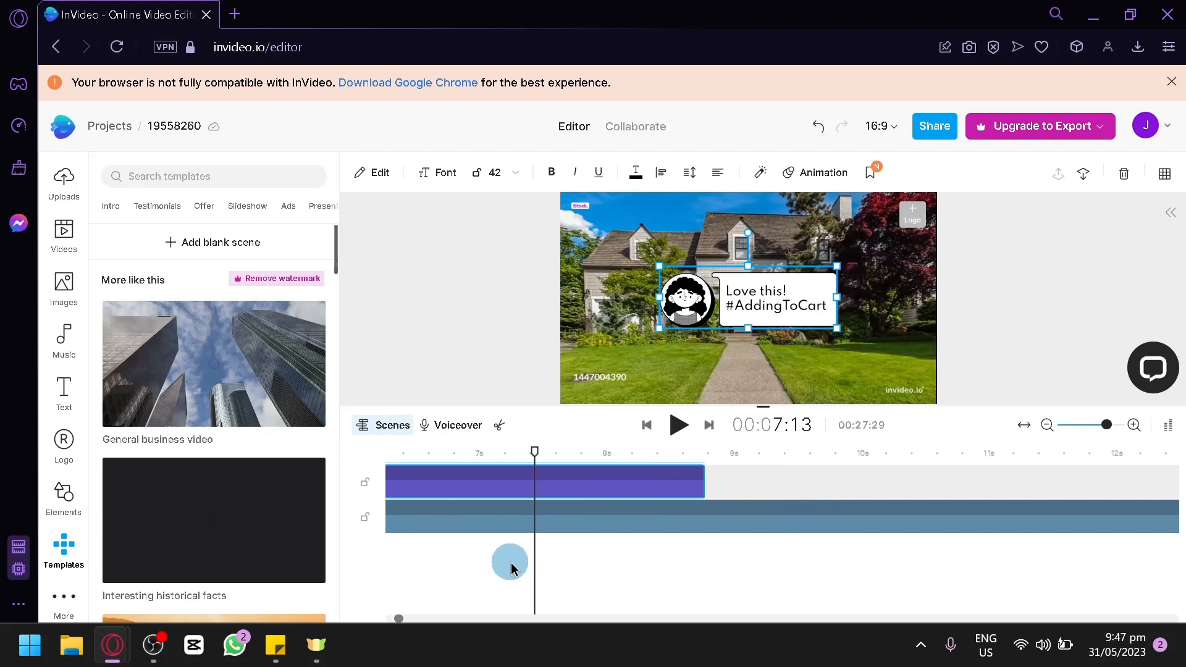
- Split the "Love this! #AddingToCart" text layer at 00:07:14 and shift its second part later to leave a gap
left_click(425, 477)
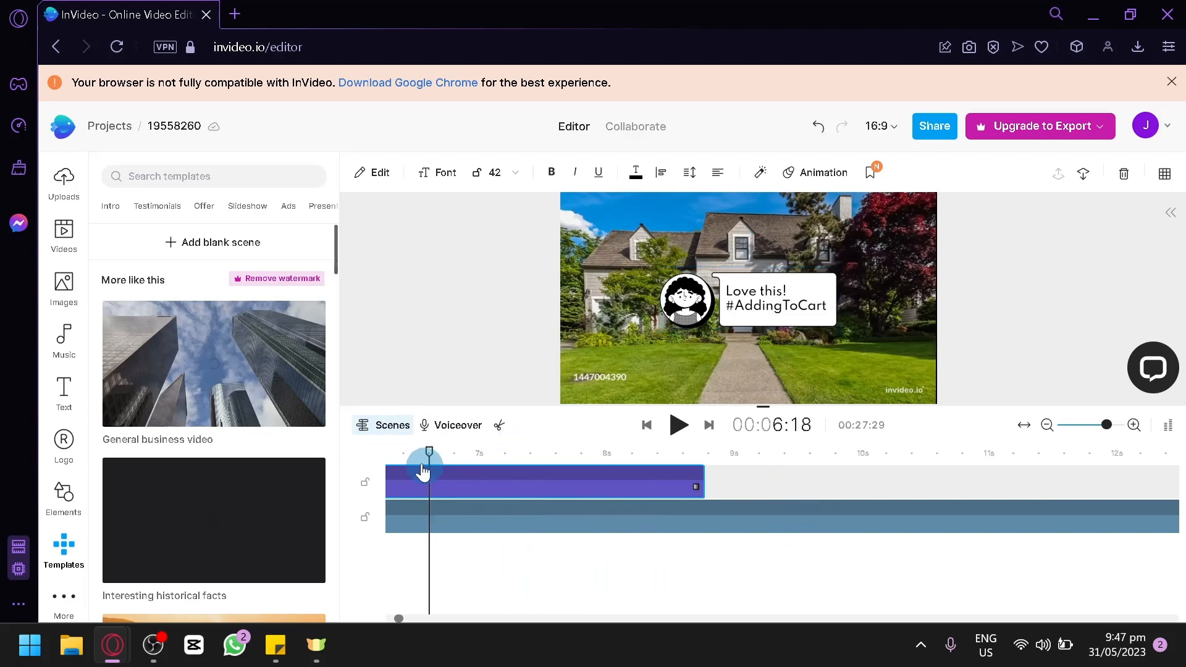
left_click_drag(430, 453, 536, 510)
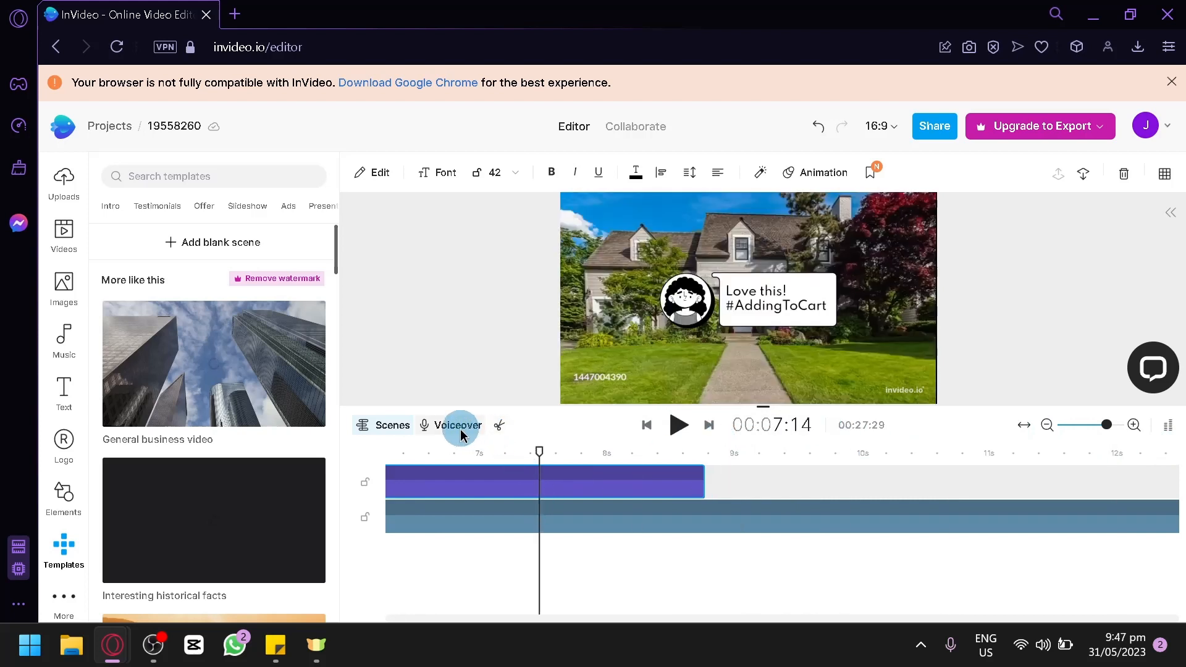
left_click(499, 426)
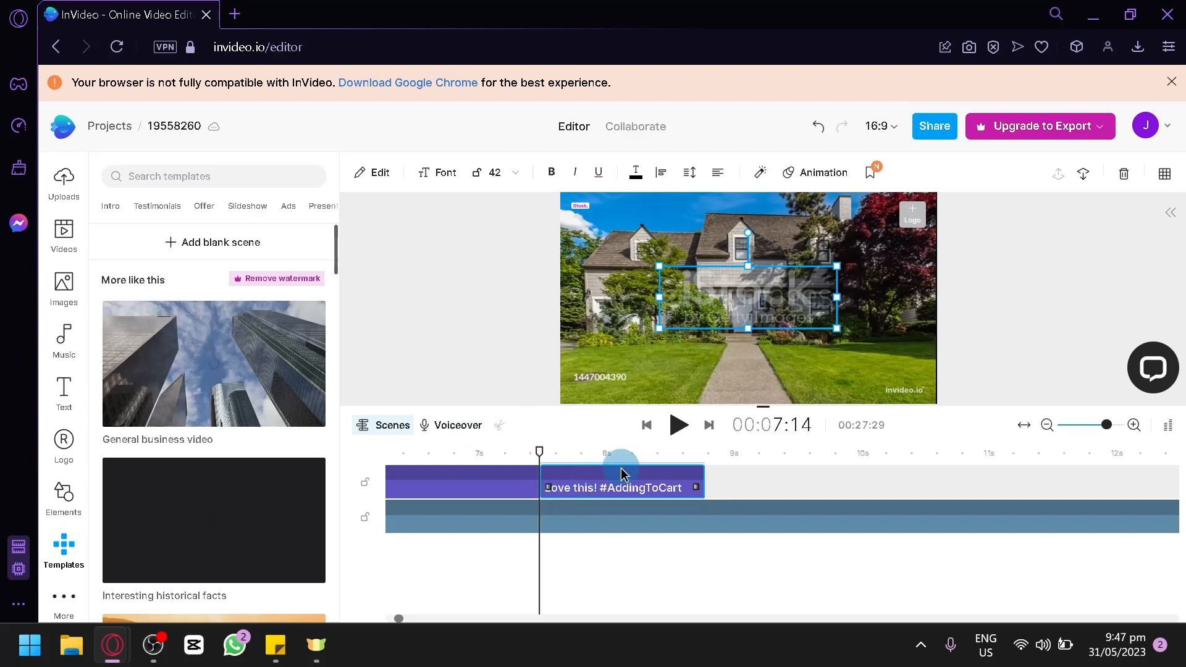
left_click_drag(621, 467, 620, 473)
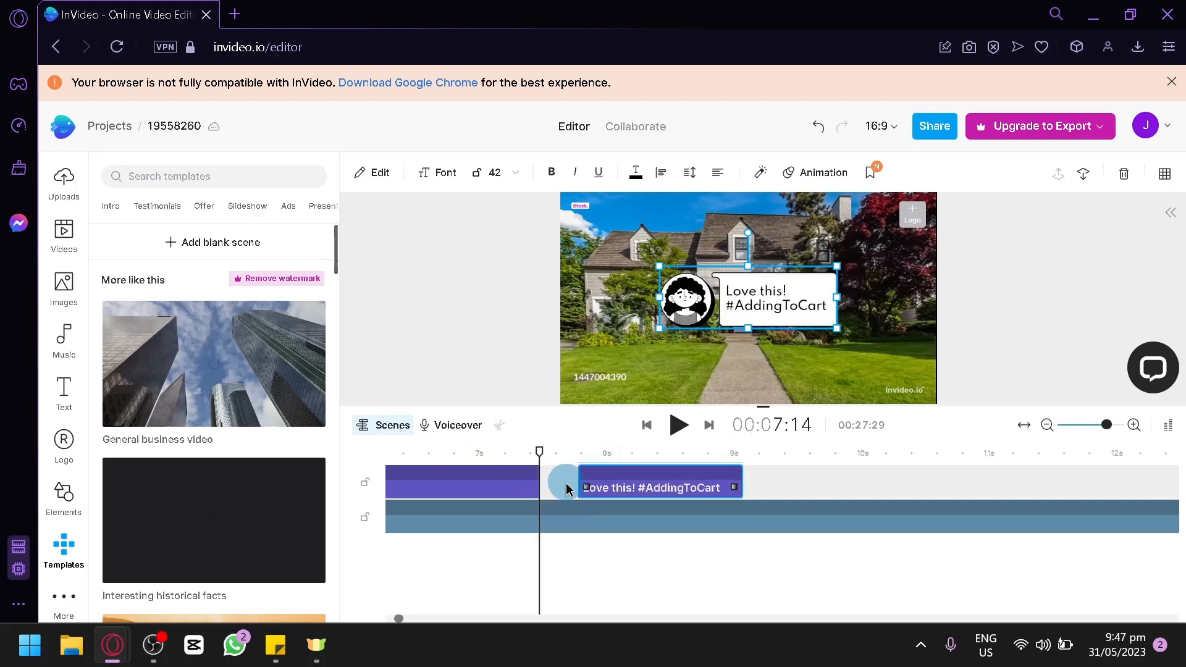
left_click(567, 488)
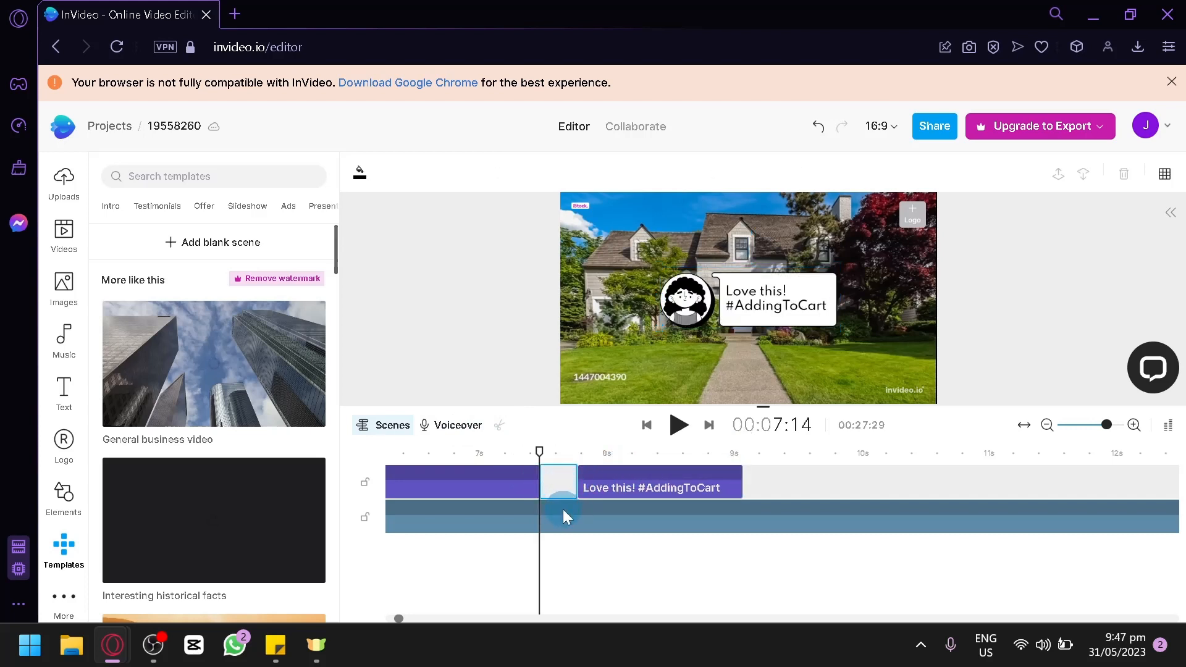
- Split the Media 2 video at 00:07:14 and shift its second part later to line up with the second text piece
left_click(562, 510)
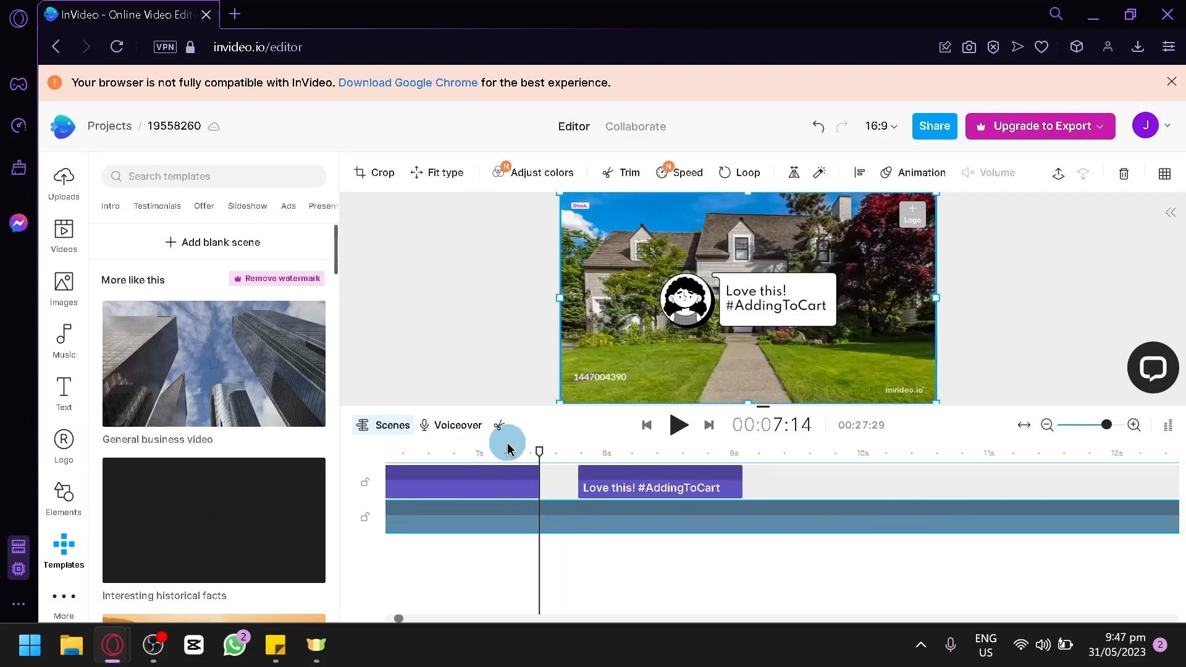
left_click(499, 425)
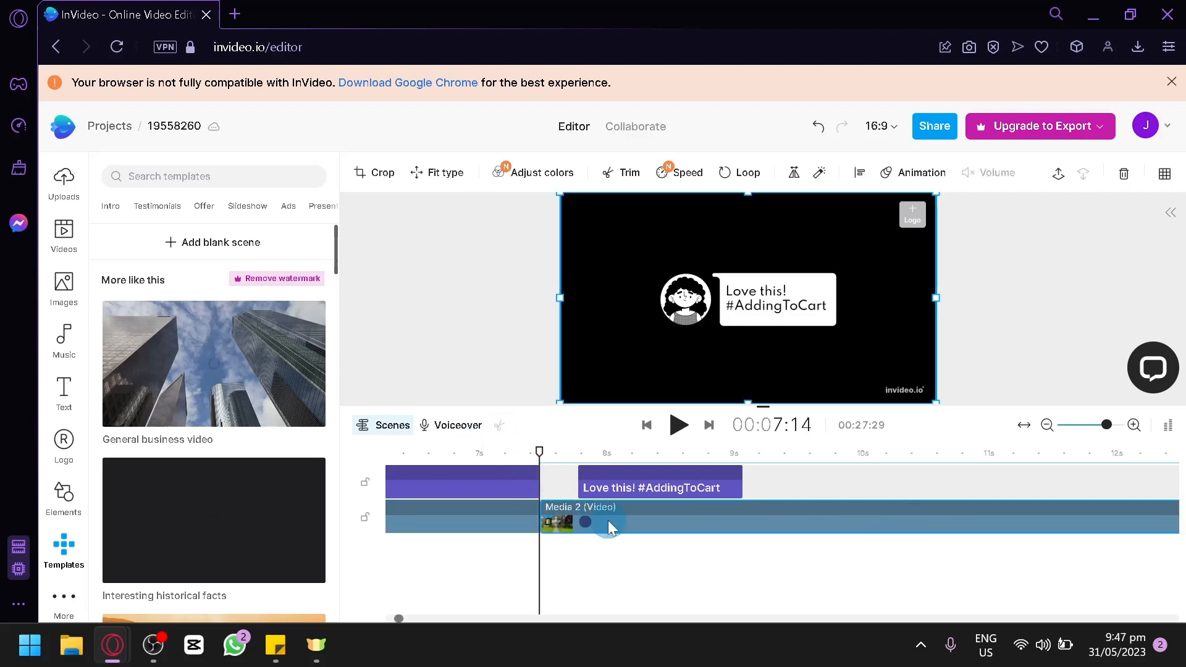
left_click_drag(607, 520, 599, 522)
left_click(567, 525)
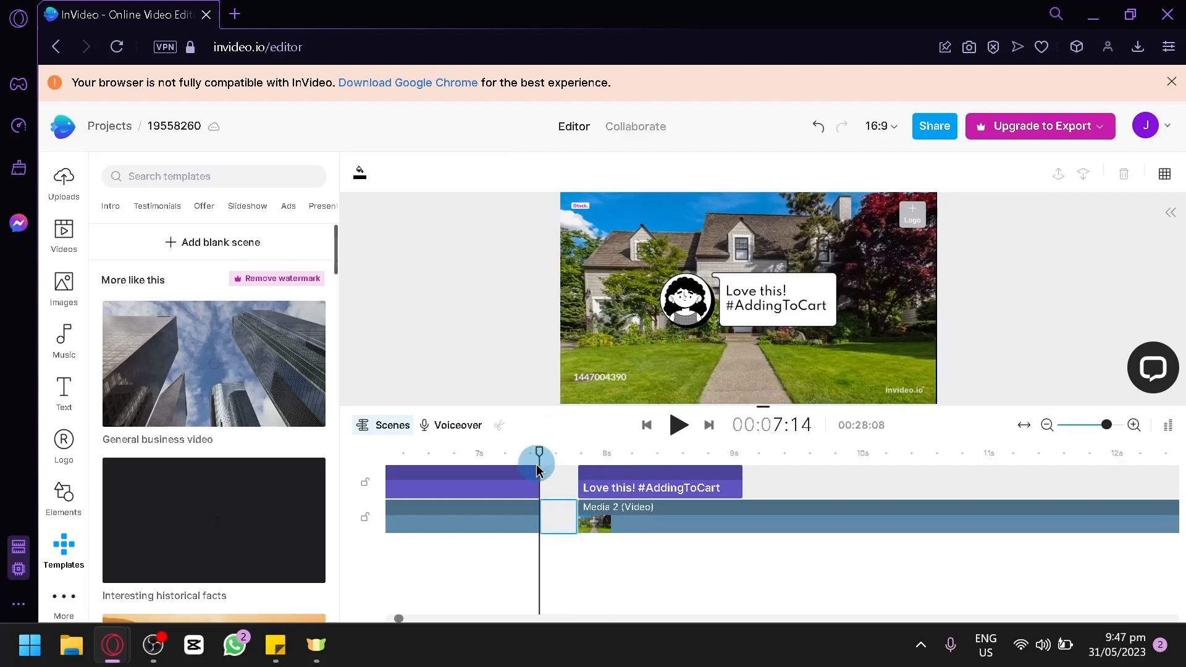
- Move the playhead past the gap to 00:07:24 and look at the account options
left_click_drag(539, 456, 580, 463)
left_click(1144, 126)
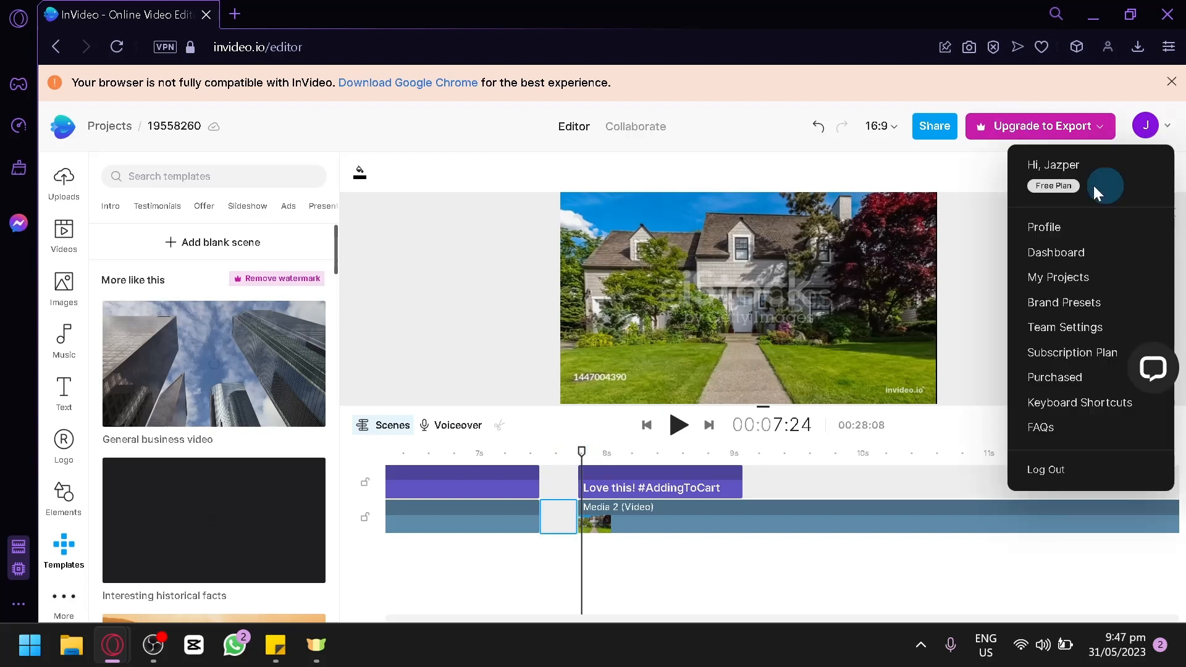
left_click(954, 207)
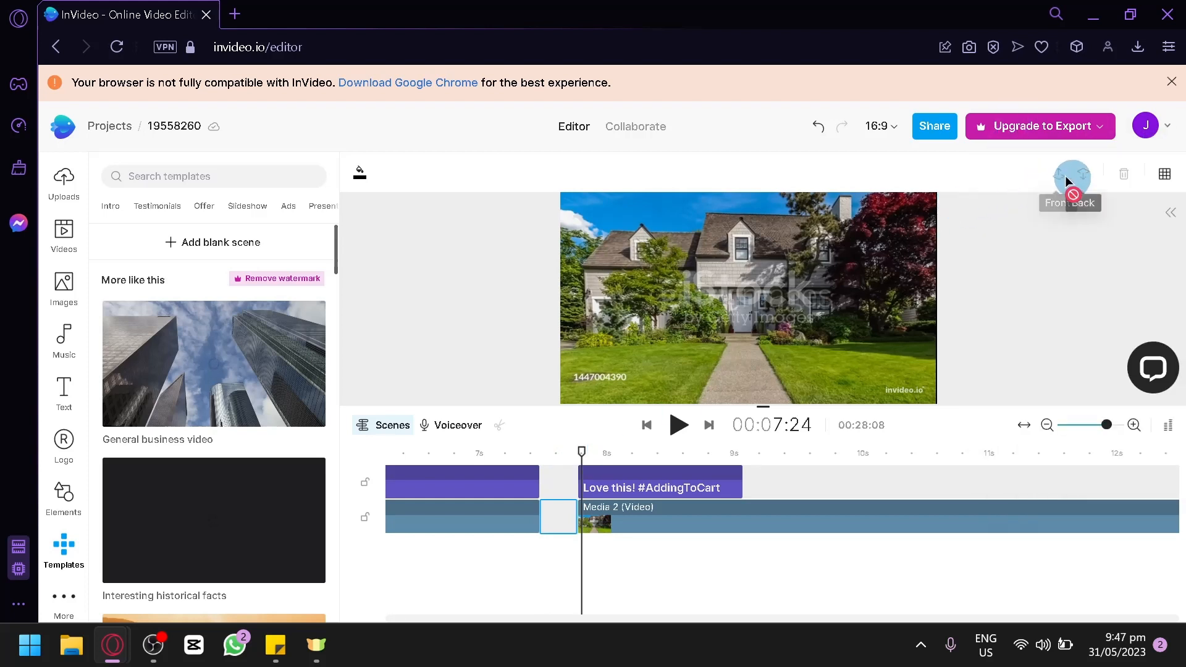
- Select the second Media 2 piece to examine its layer-order options, and view the collage layouts
left_click(832, 476)
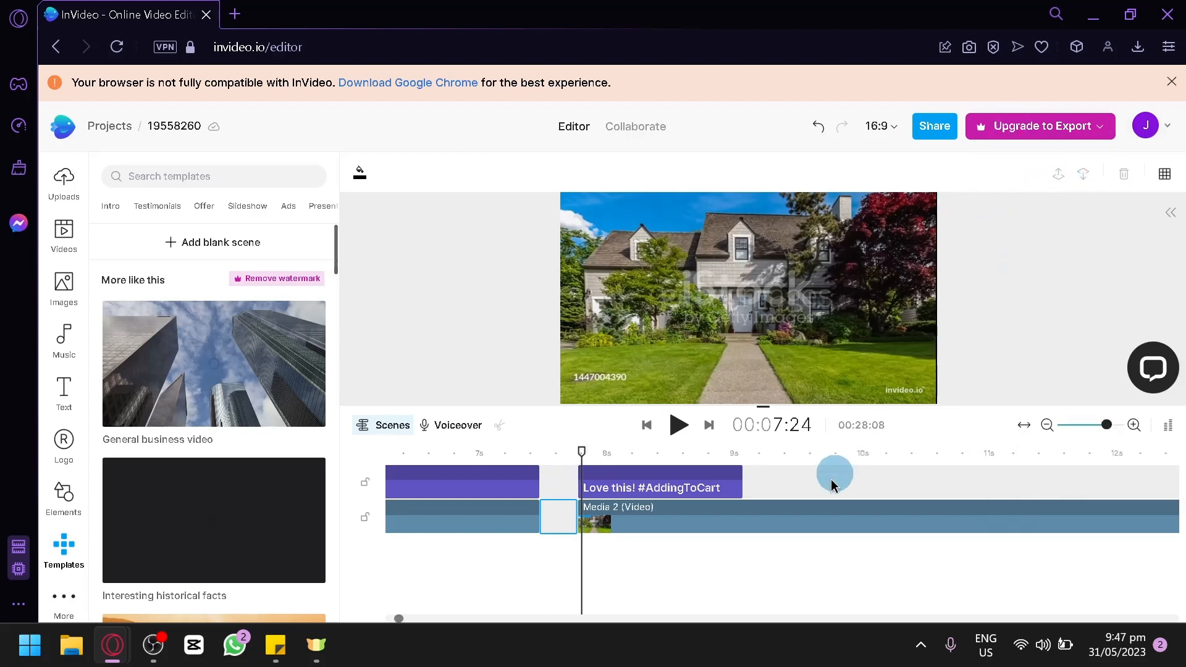
left_click(826, 516)
left_click(1058, 177)
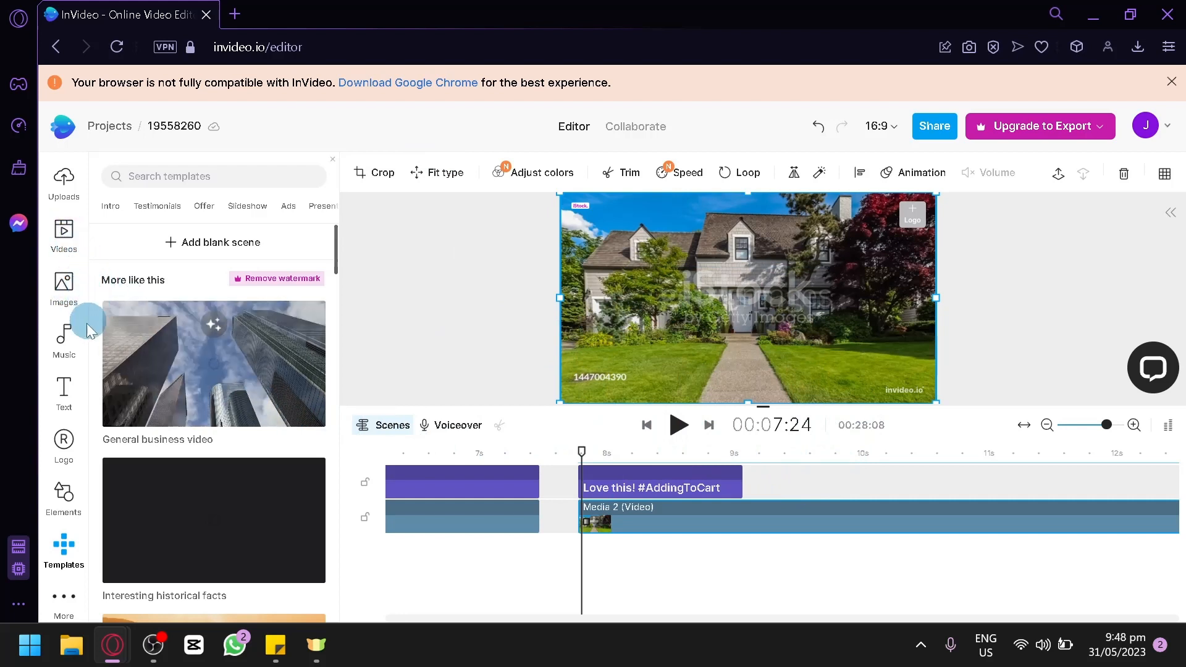
scroll(70, 494, "down", 1)
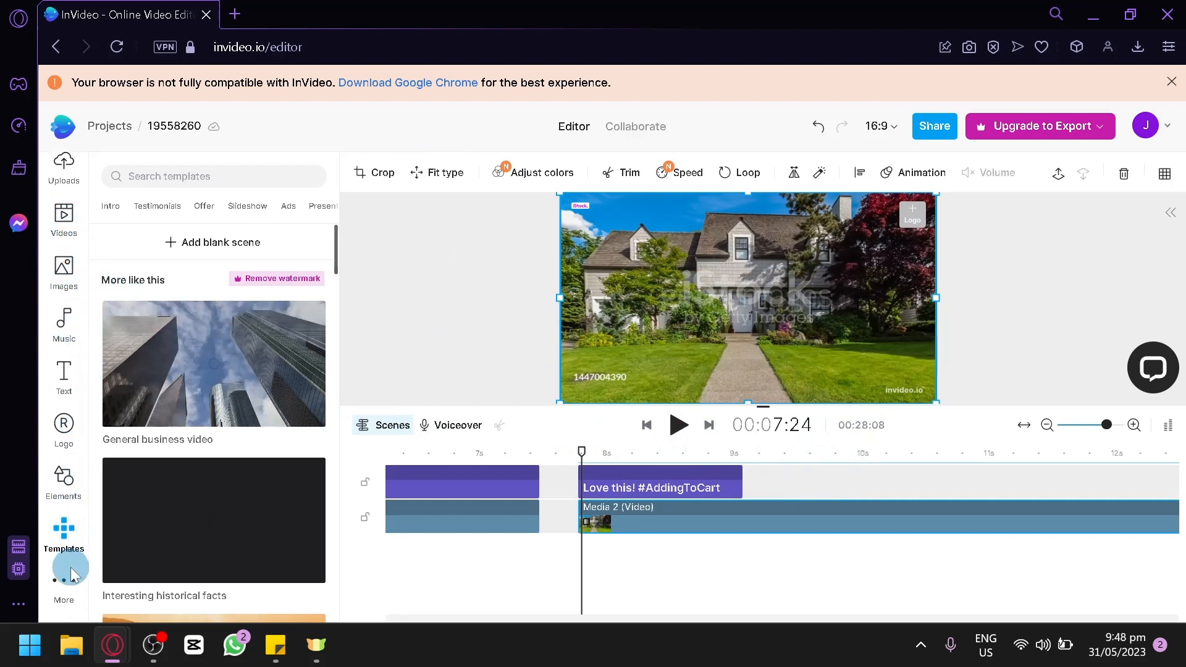
left_click(68, 587)
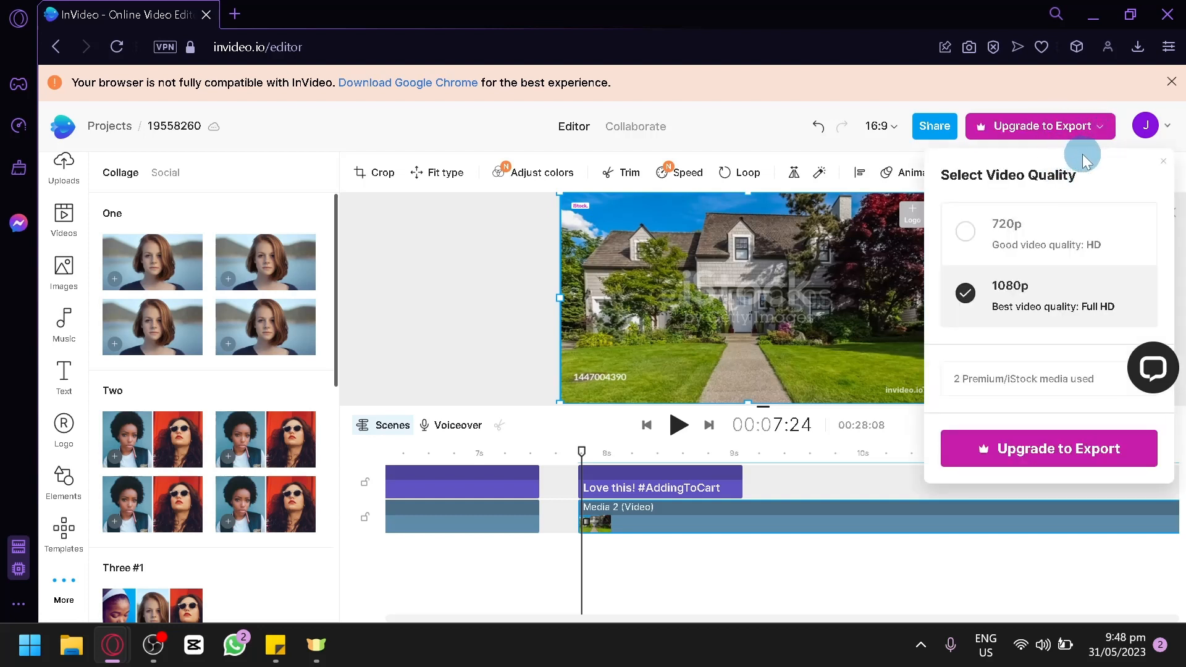
- Open the export upgrade plans, compare the Business and Unlimited plans with monthly billing, and close the pricing overview
left_click(1041, 458)
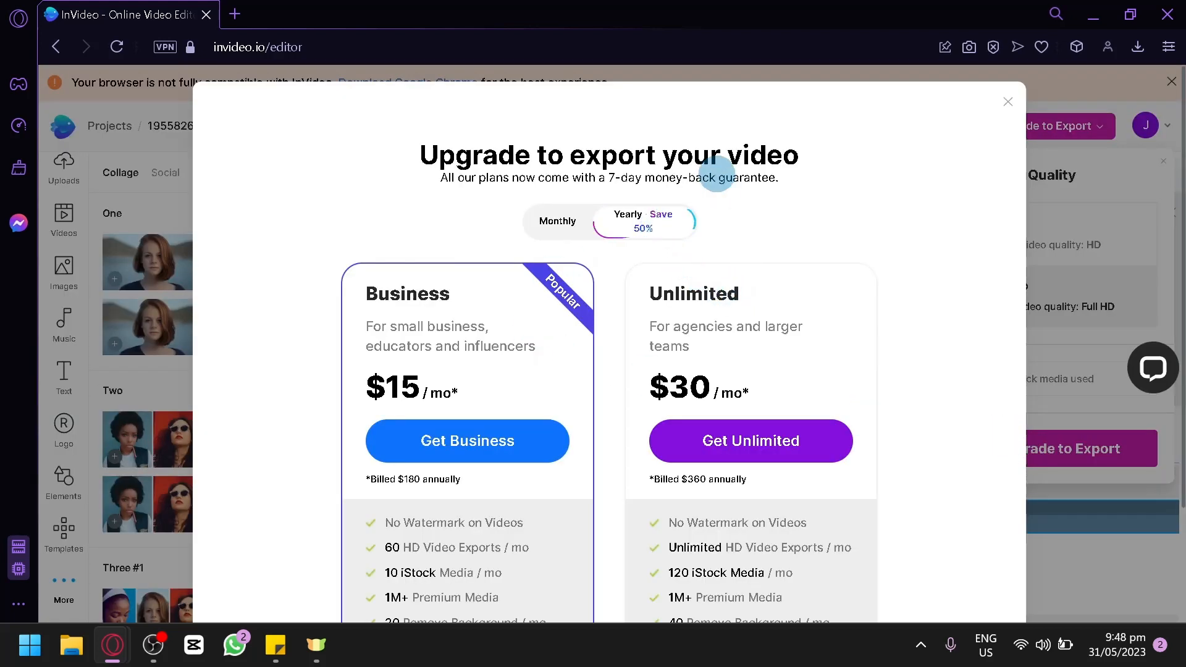
scroll(720, 257, "down", 2)
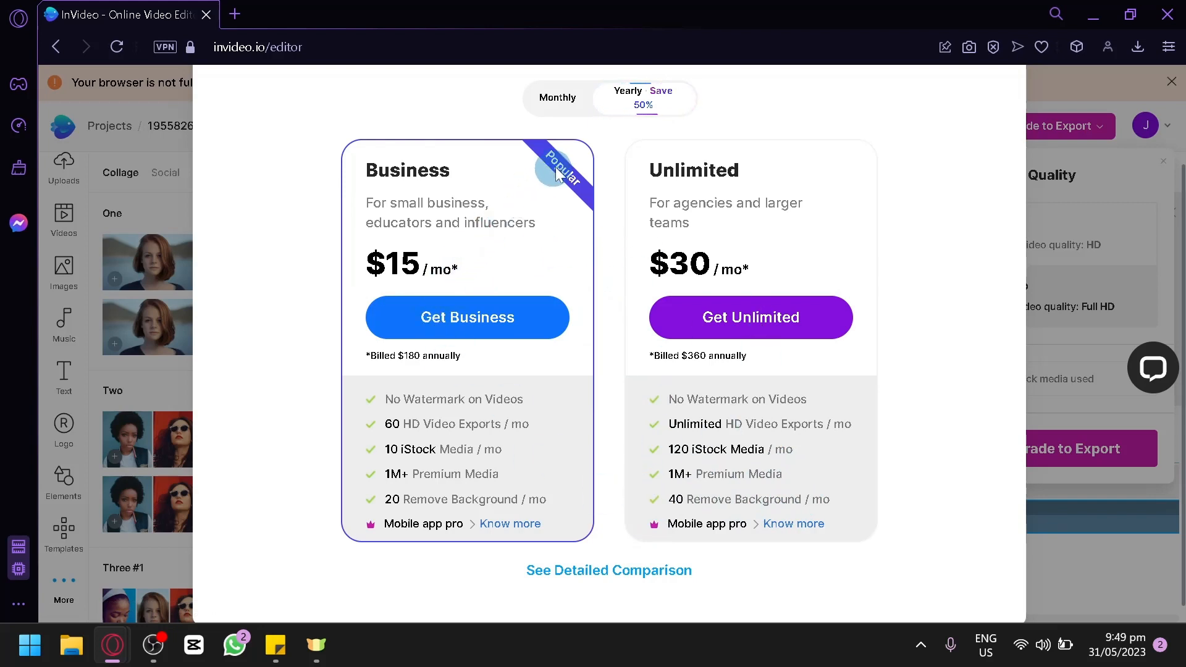
left_click(573, 104)
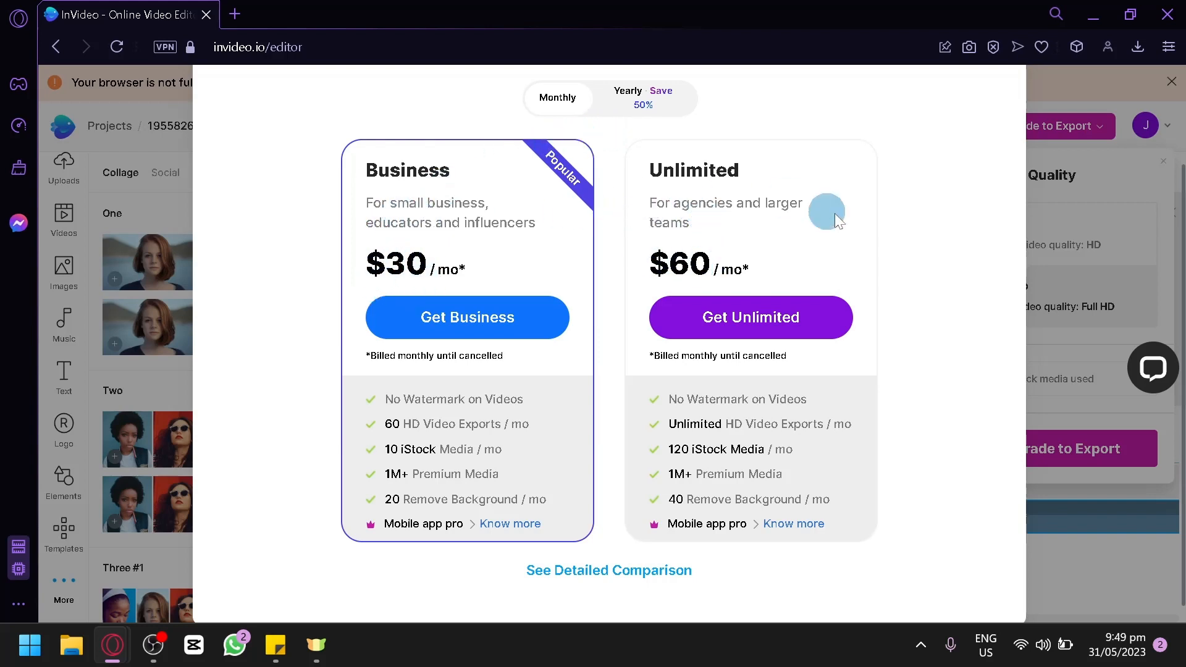
scroll(881, 312, "down", 1)
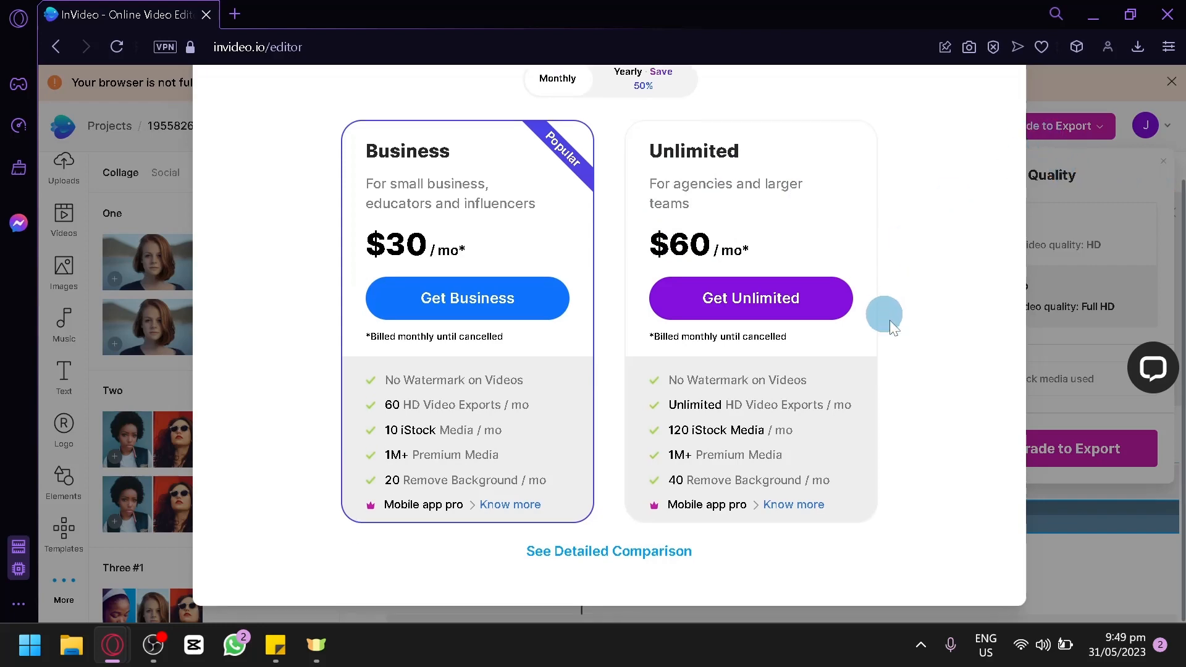
scroll(894, 490, "up", 2)
scroll(836, 487, "down", 2)
scroll(827, 332, "up", 2)
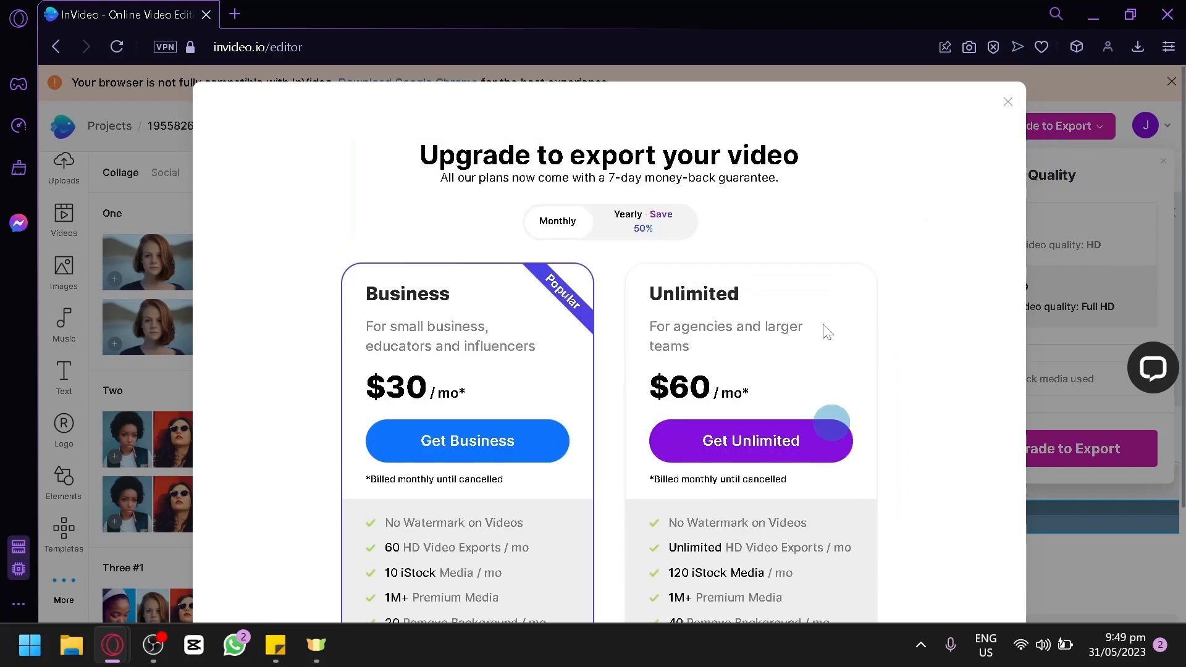
left_click(1006, 101)
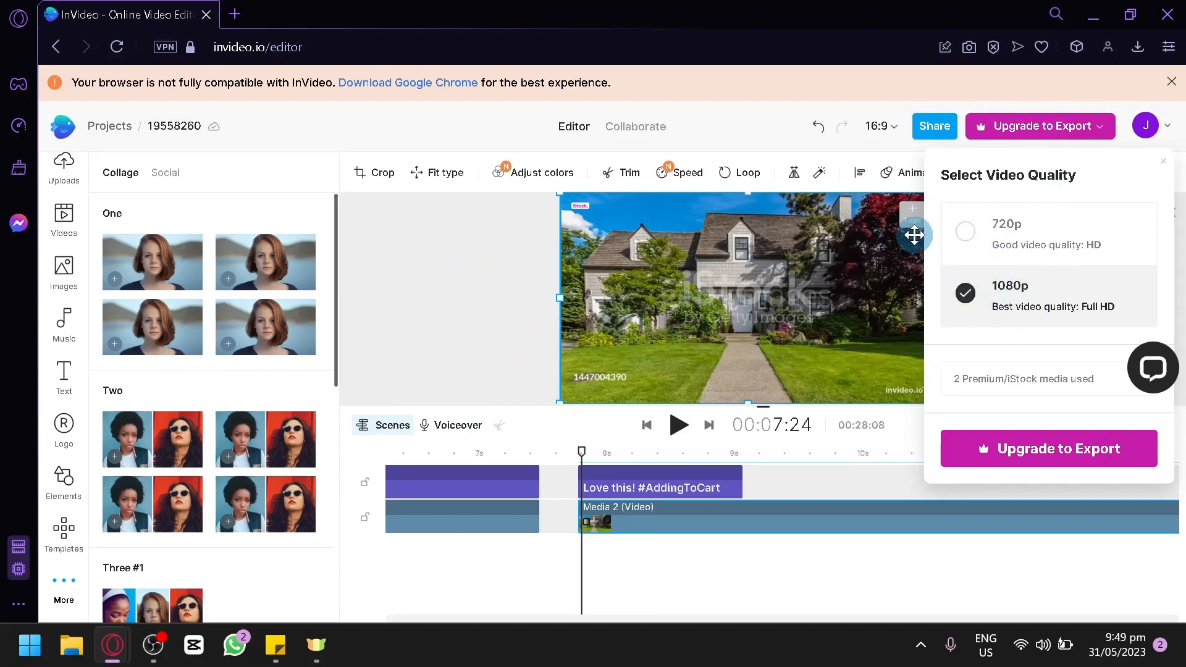
- Go to the dashboard, reopen the recent project for editing, and return to the dashboard
left_click(65, 146)
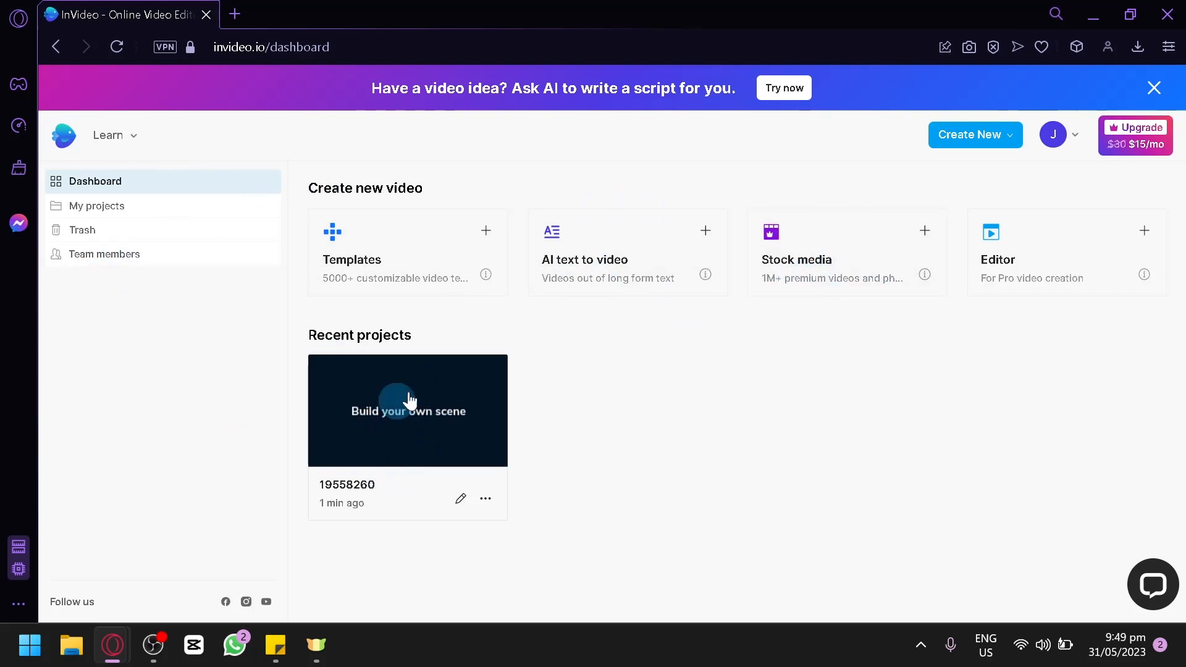
left_click(485, 494)
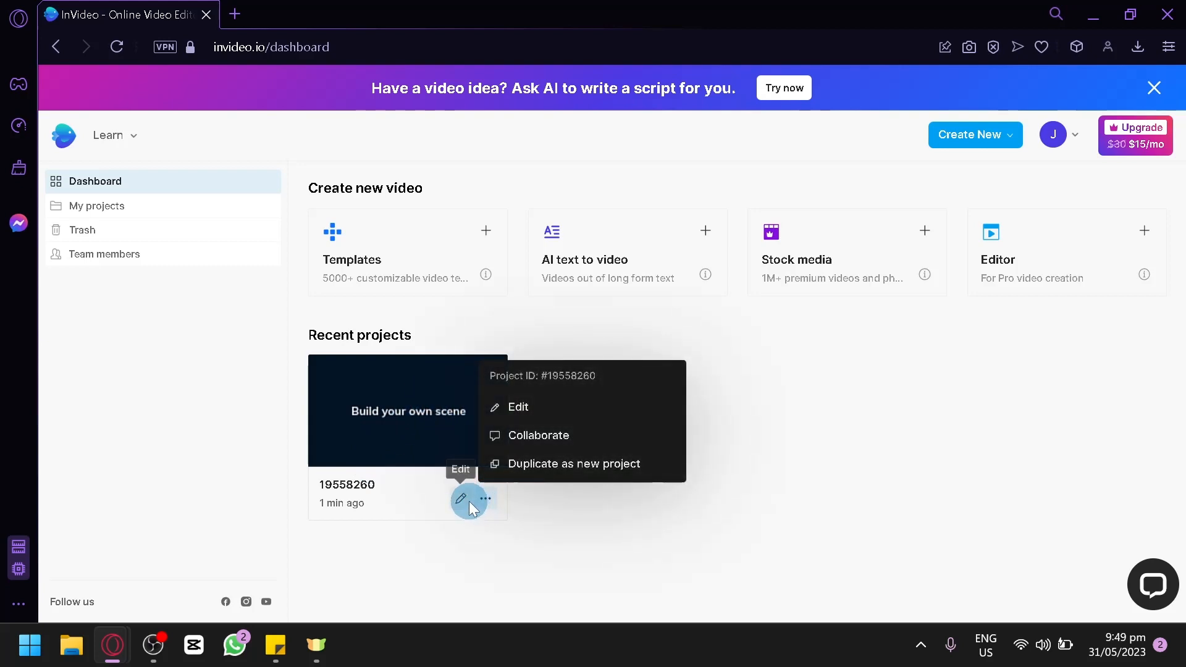
left_click(505, 412)
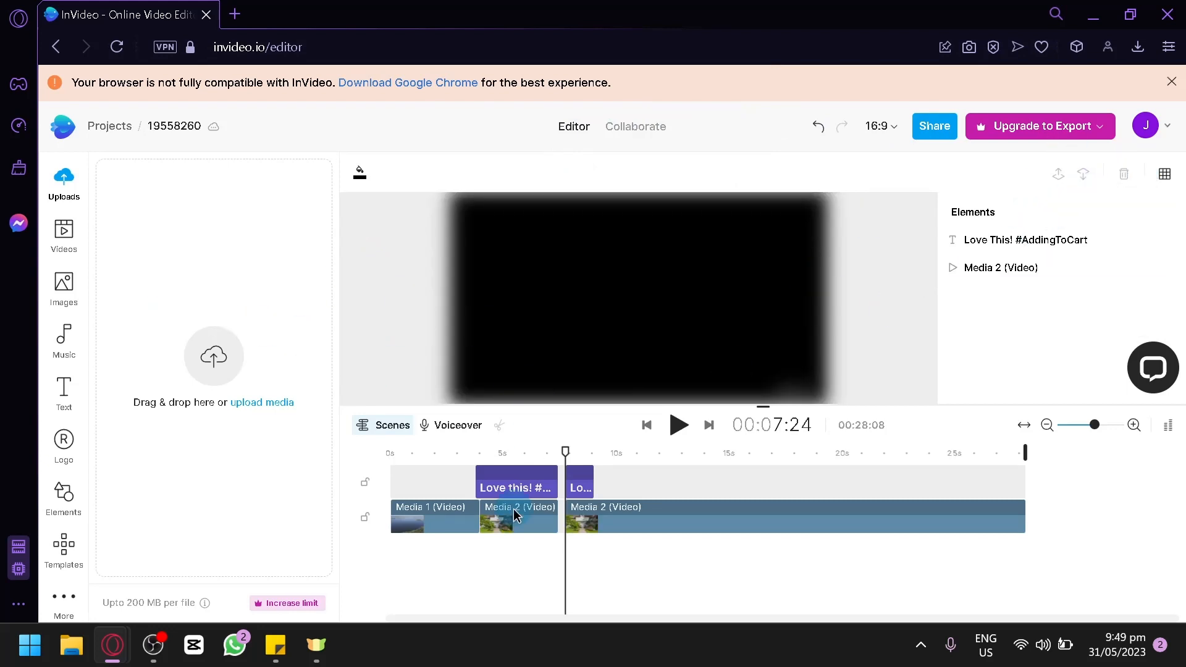
left_click(109, 126)
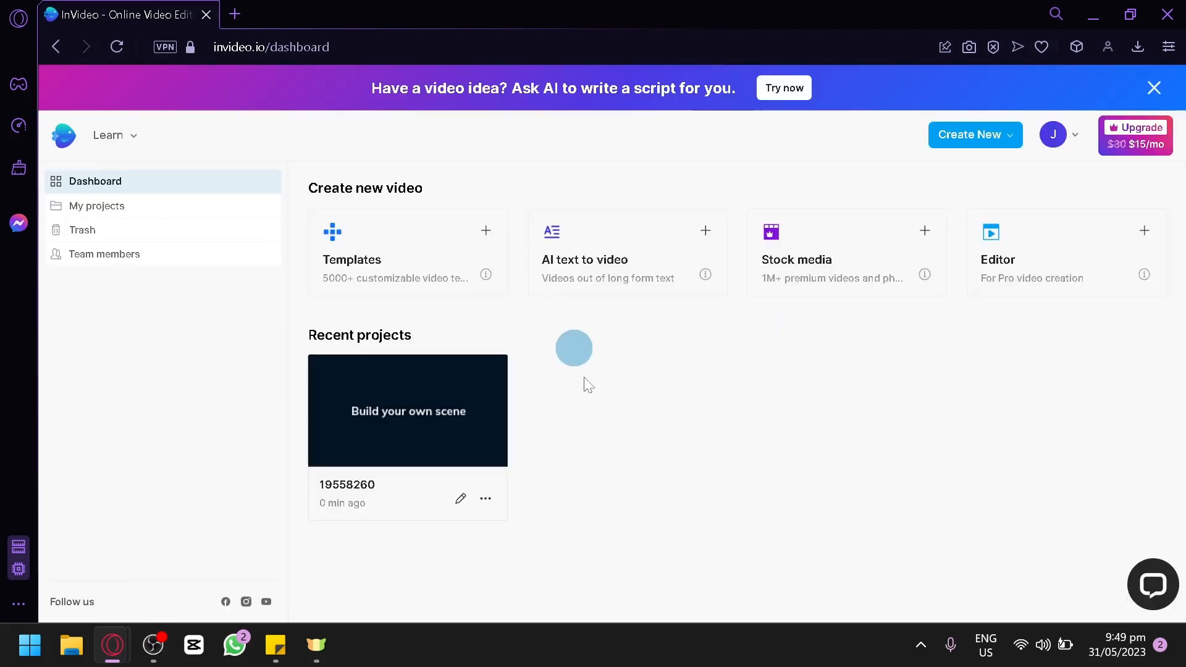